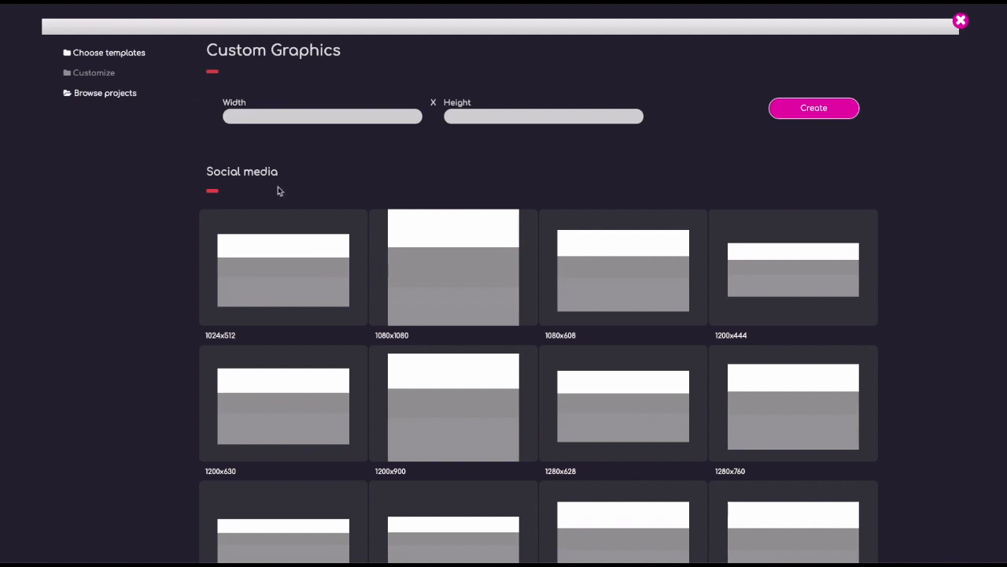
Examine the custom width and height fields and look through the preset graphic sizes.
left_click(393, 116)
left_click(521, 119)
left_click(351, 128)
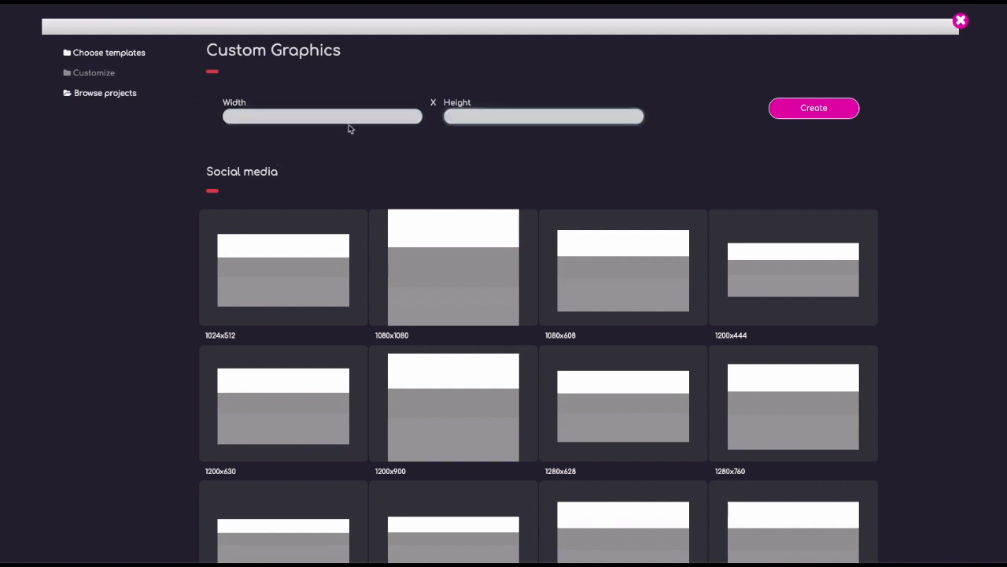
scroll(342, 203, "down", 9)
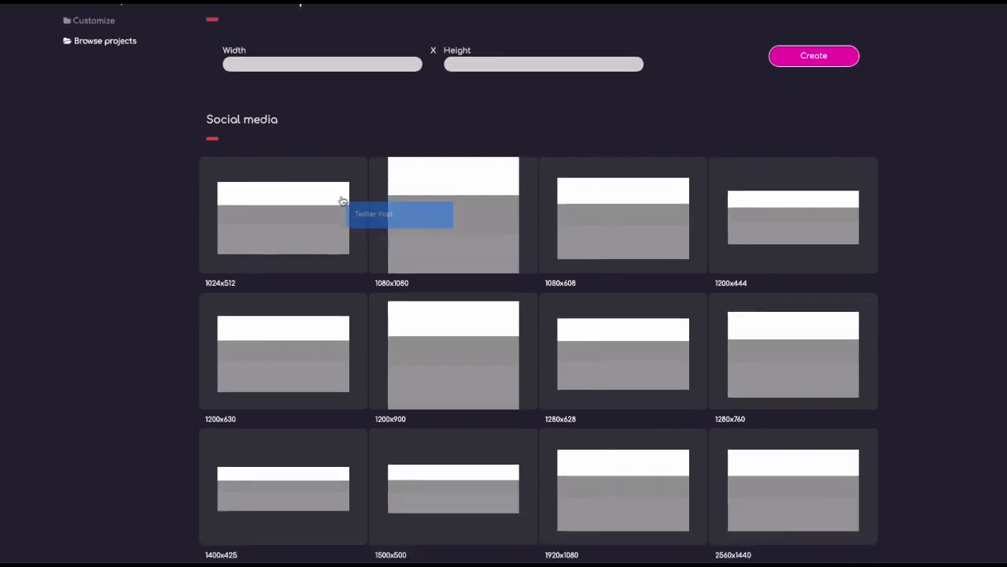
scroll(342, 208, "down", 2)
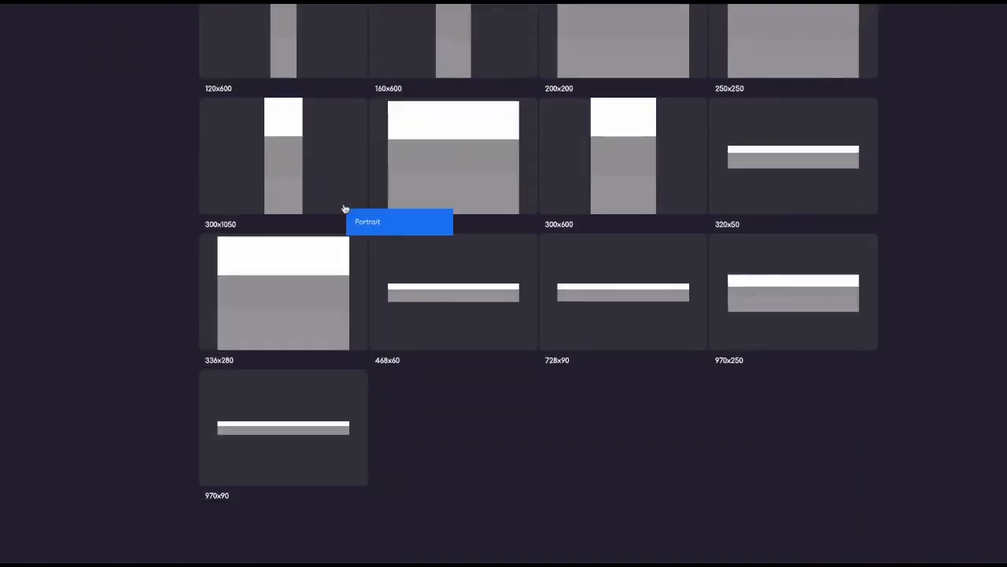
scroll(342, 208, "up", 11)
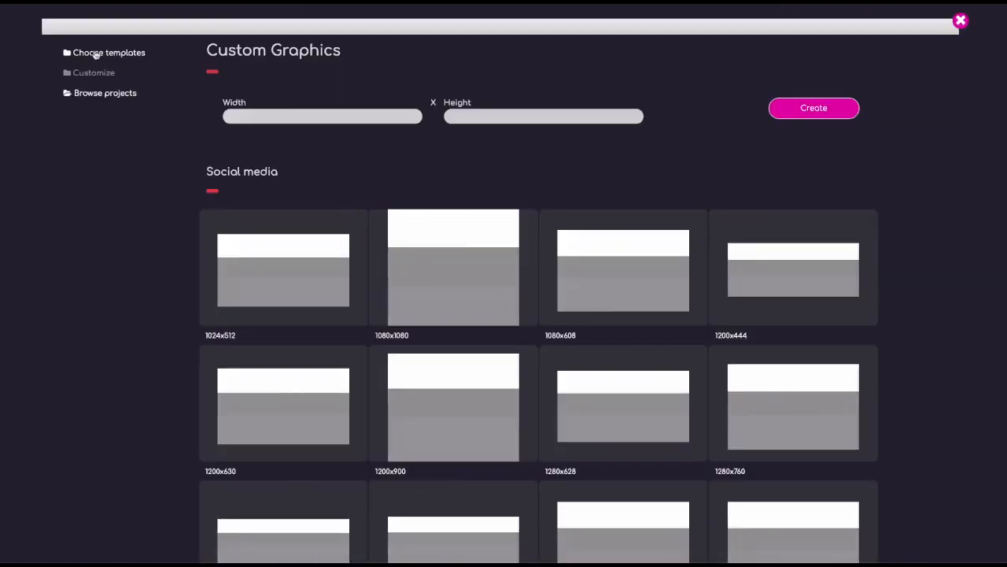
Browse the Discount Sale templates and open the 75% off women's clothing banner with the sweater photo.
left_click(102, 56)
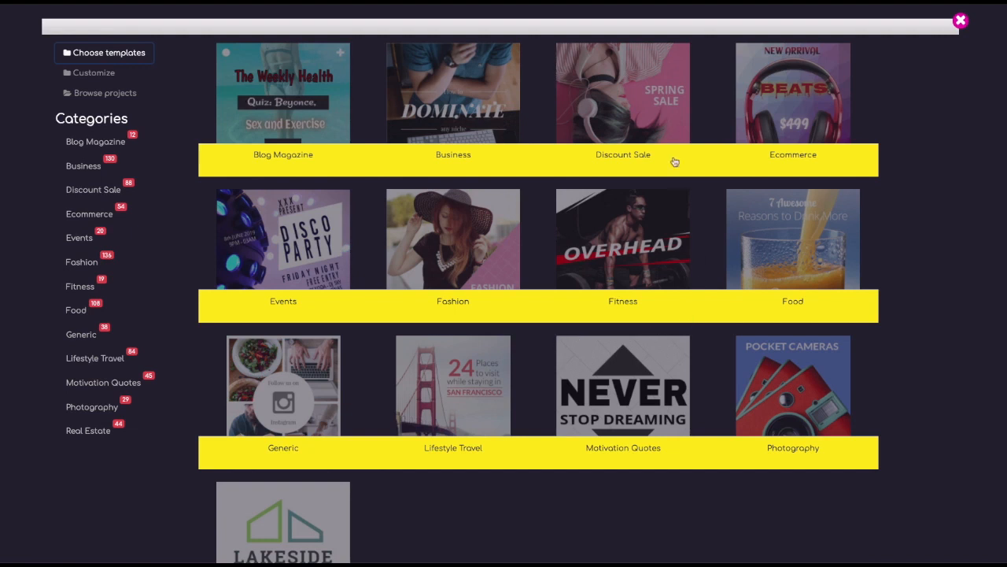
left_click(618, 116)
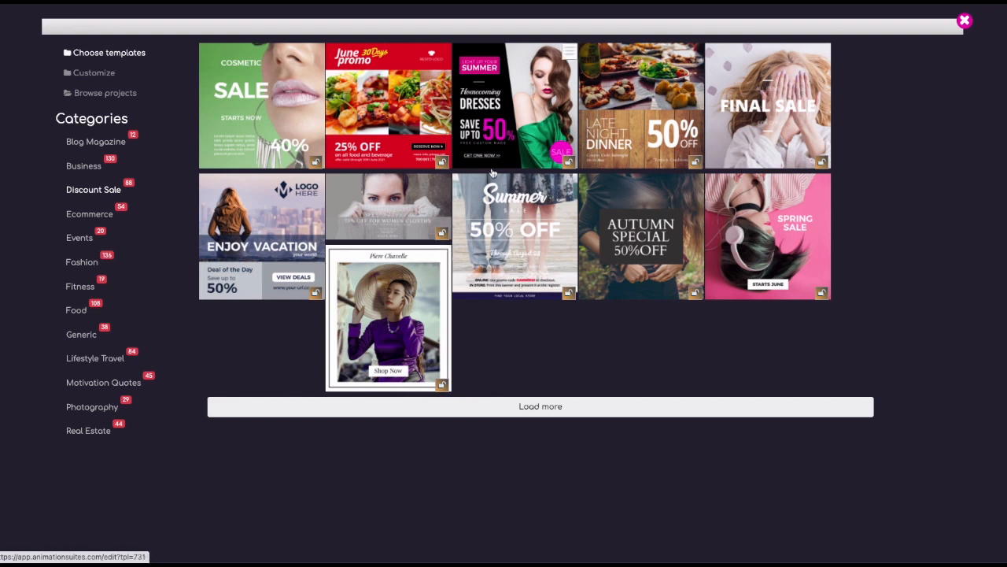
left_click(540, 408)
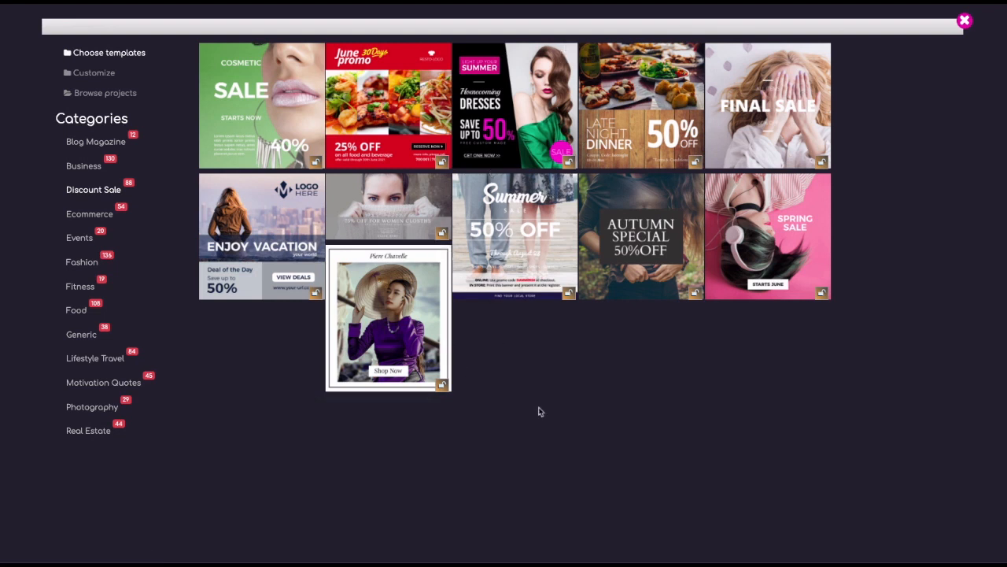
scroll(540, 403, "down", 4)
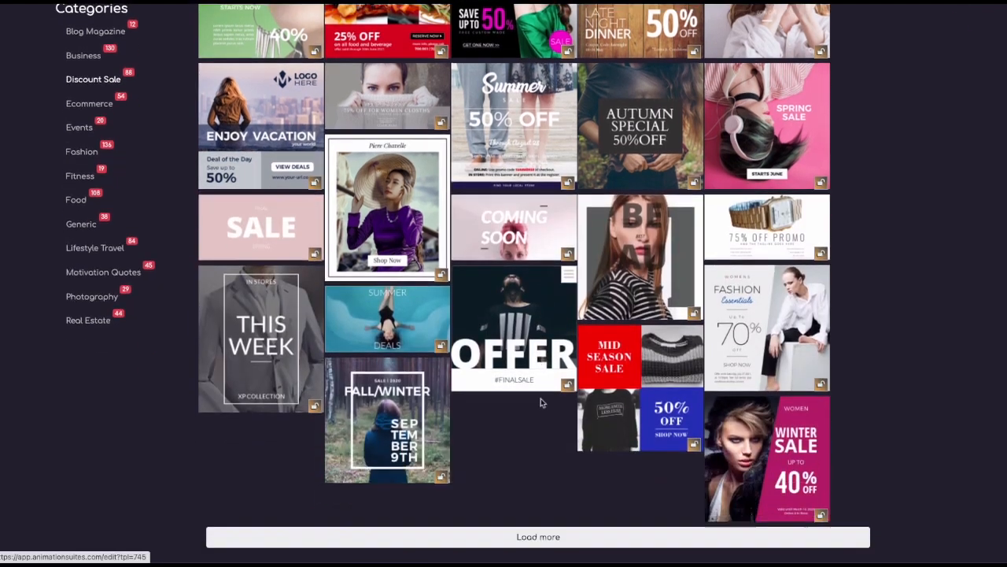
scroll(540, 403, "up", 4)
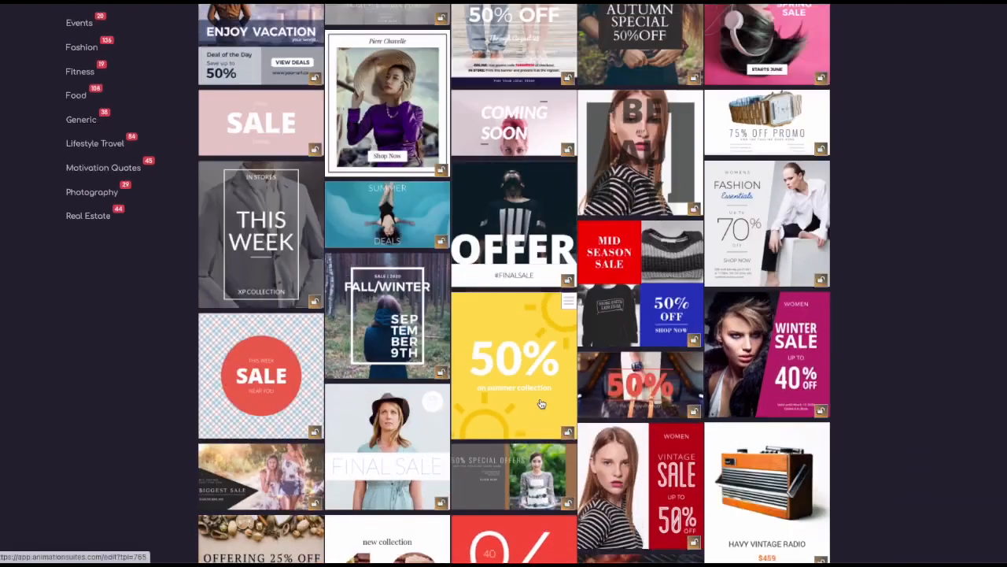
left_click(370, 203)
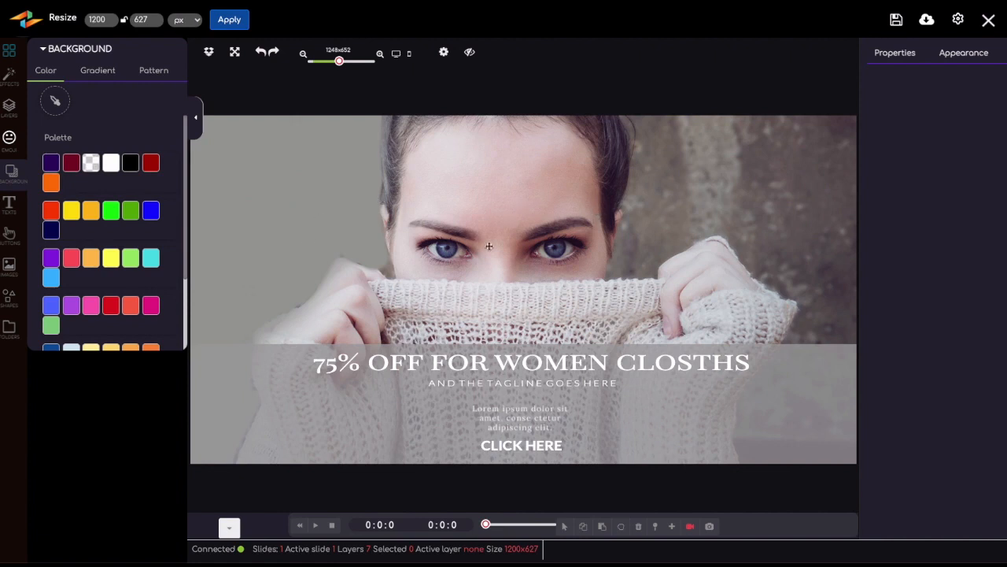
Apply the Slide bottom transition to the 75% off headline on the timeline and play the animation.
left_click(486, 363)
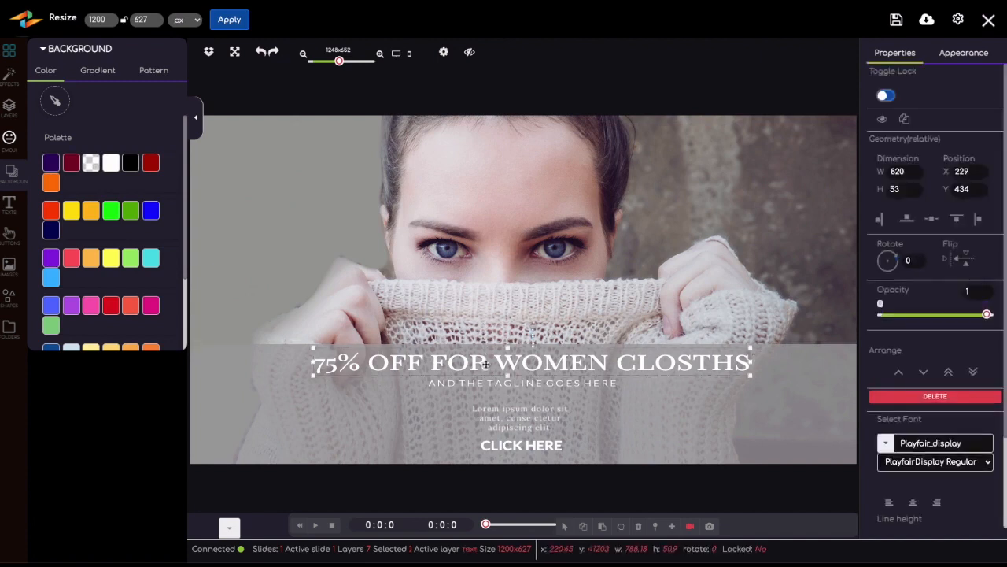
left_click(229, 527)
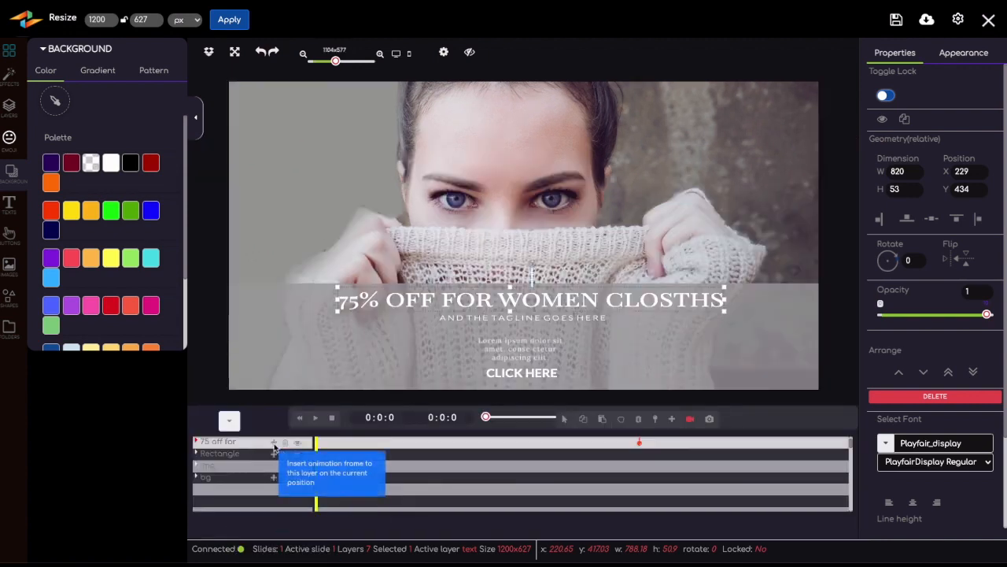
left_click(274, 444)
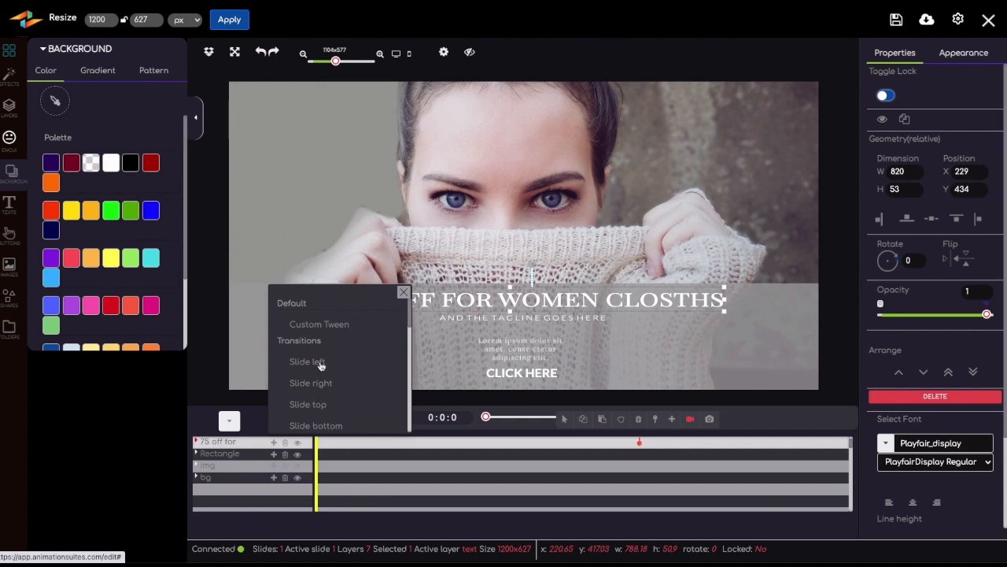
left_click(319, 429)
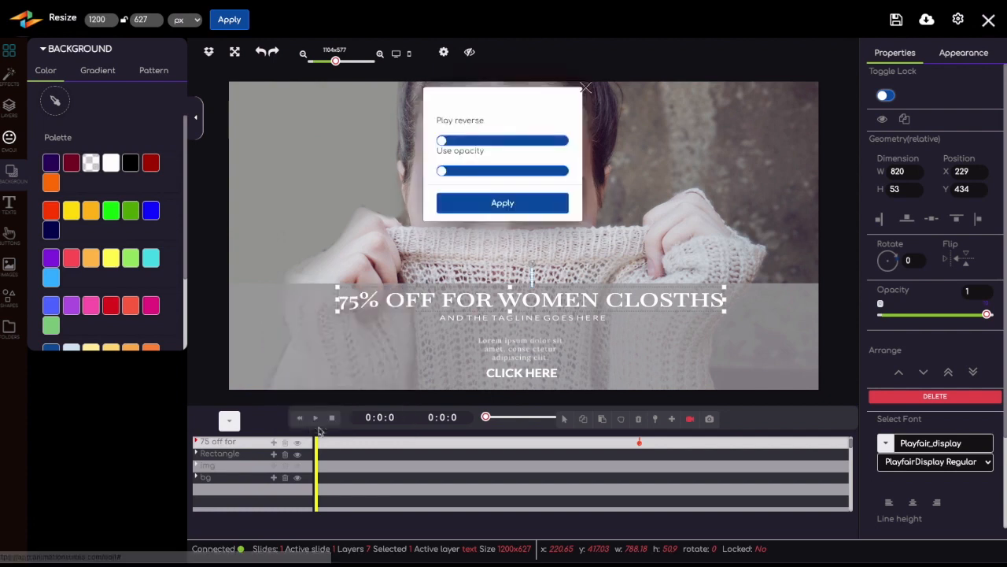
left_click(501, 204)
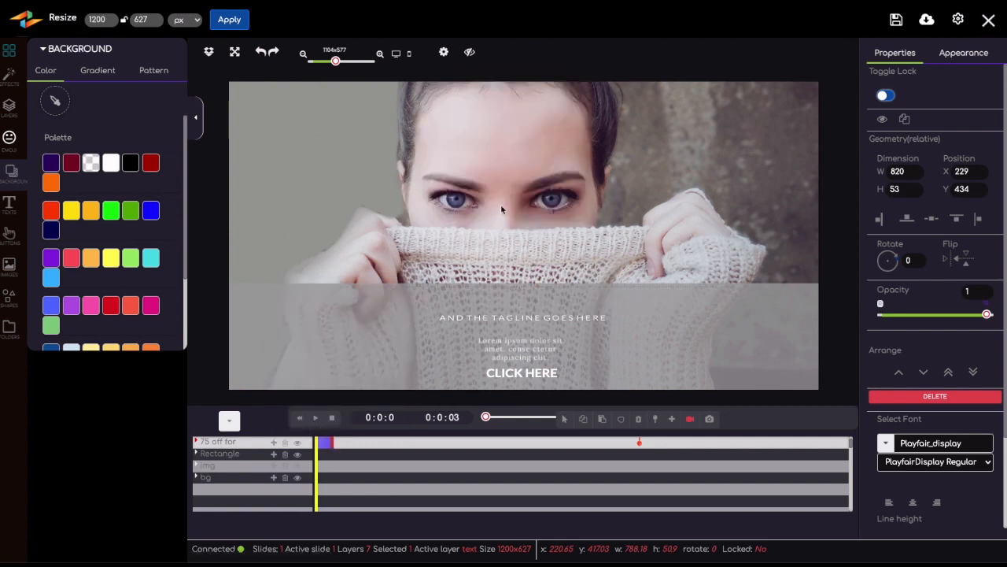
left_click(315, 420)
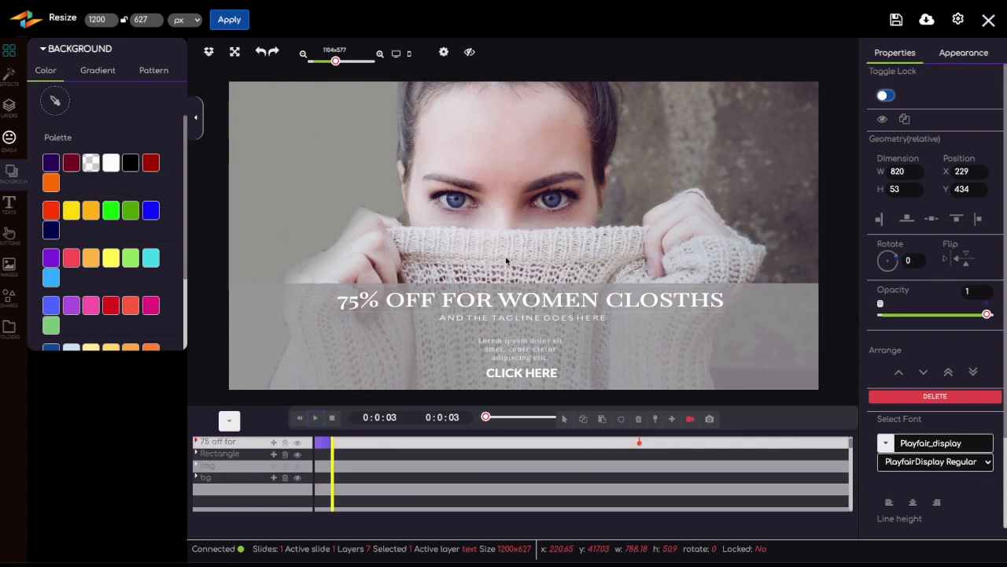
Open the headline's text for editing and look through the button and image libraries.
double_click(468, 302)
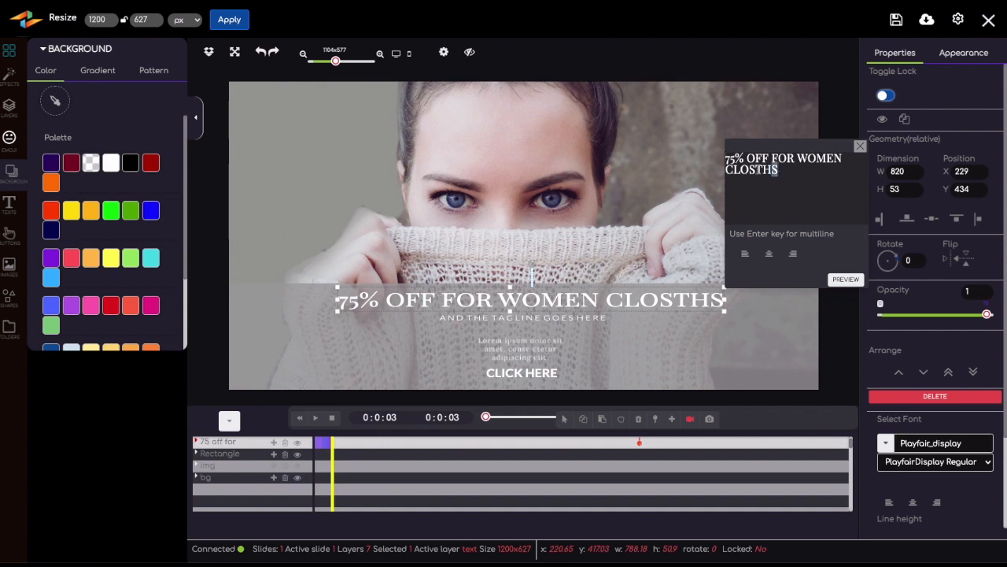
left_click_drag(779, 171, 719, 157)
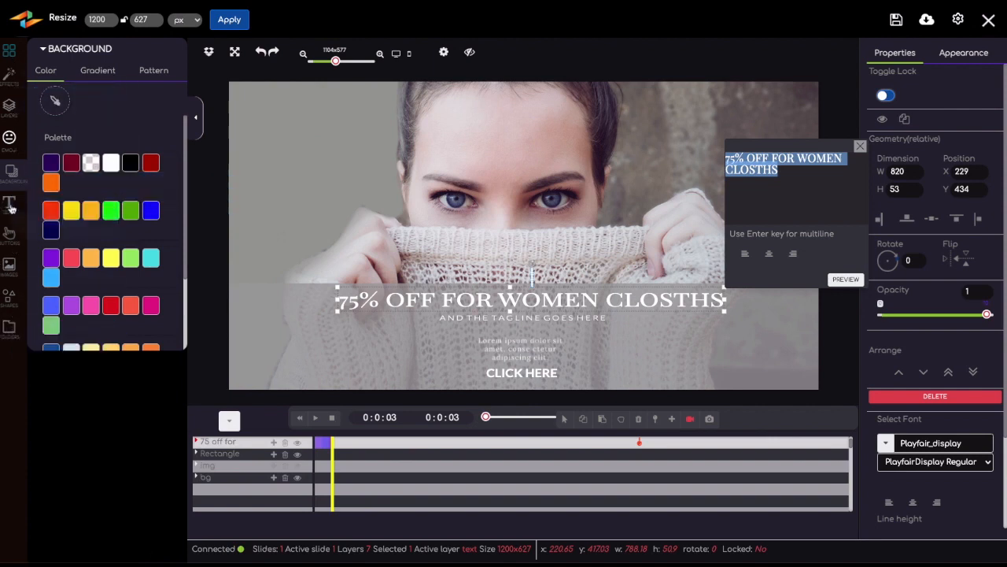
left_click(8, 240)
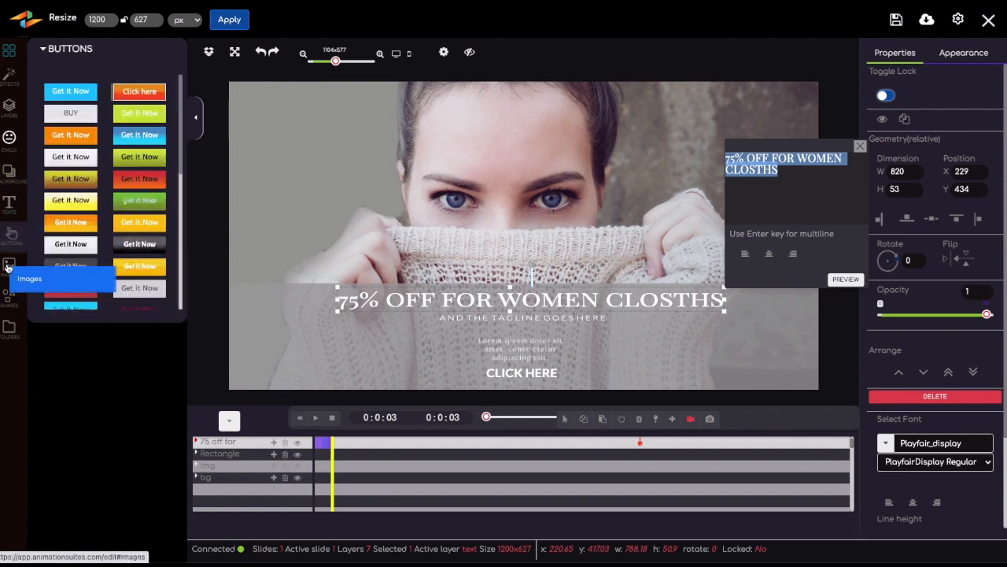
left_click(8, 268)
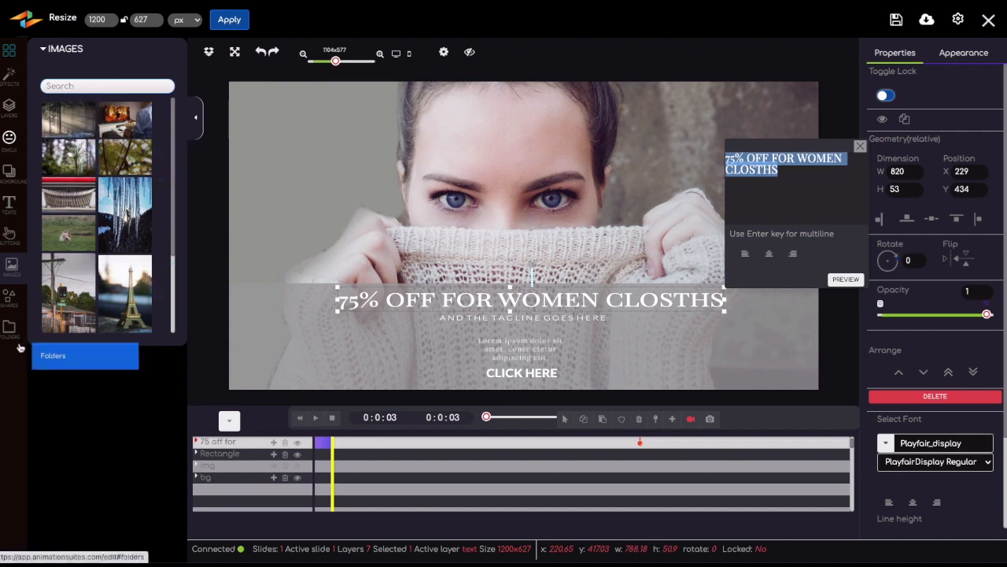
Add a starburst shape to the banner's upper-right area and enlarge it to about 217 × 224 px.
left_click(9, 299)
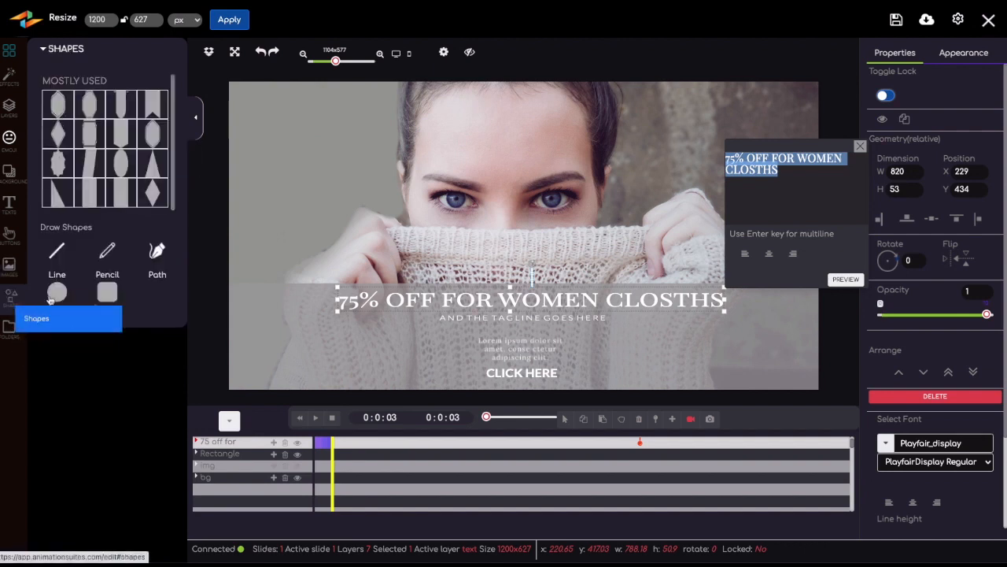
left_click(860, 147)
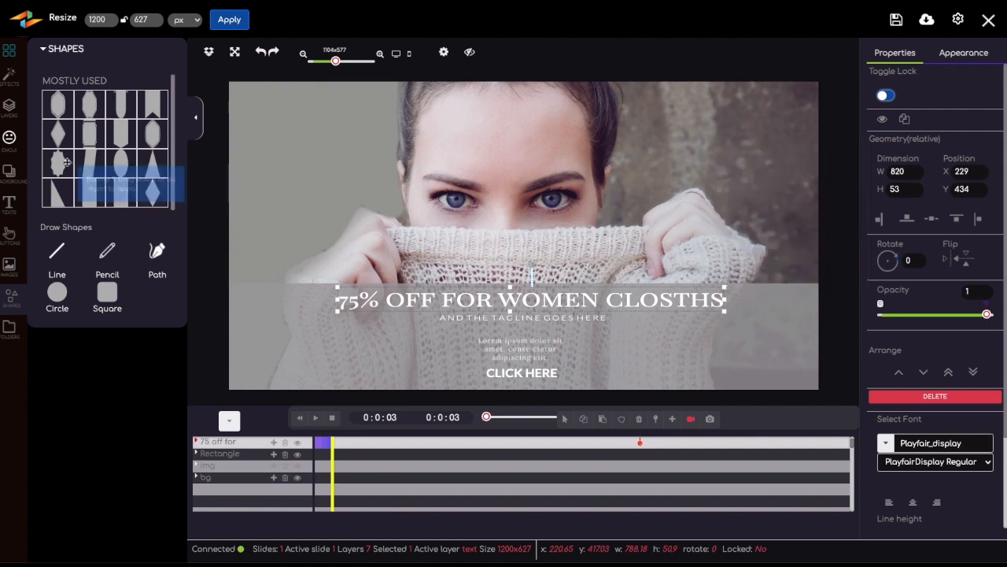
left_click_drag(698, 115, 709, 138)
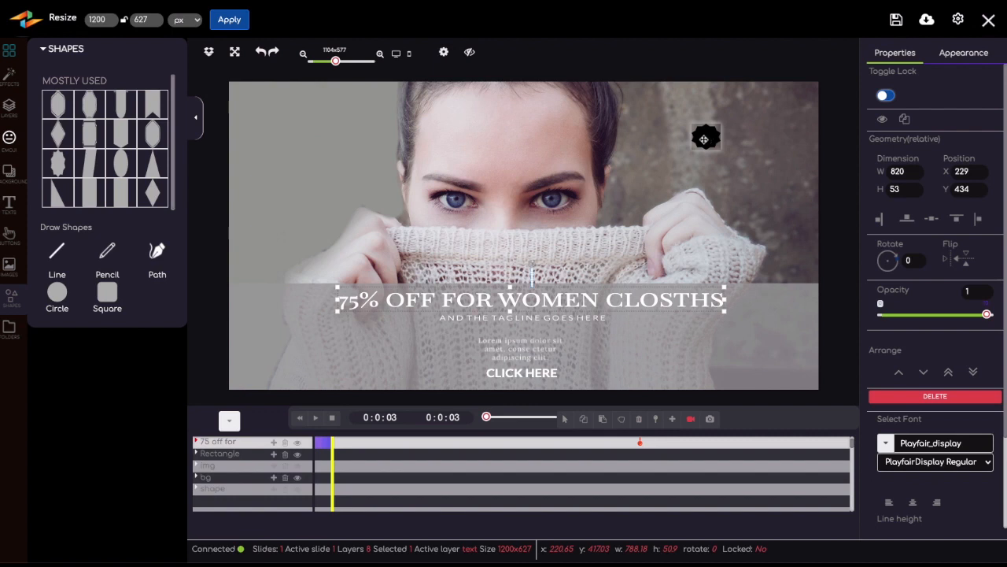
left_click(707, 136)
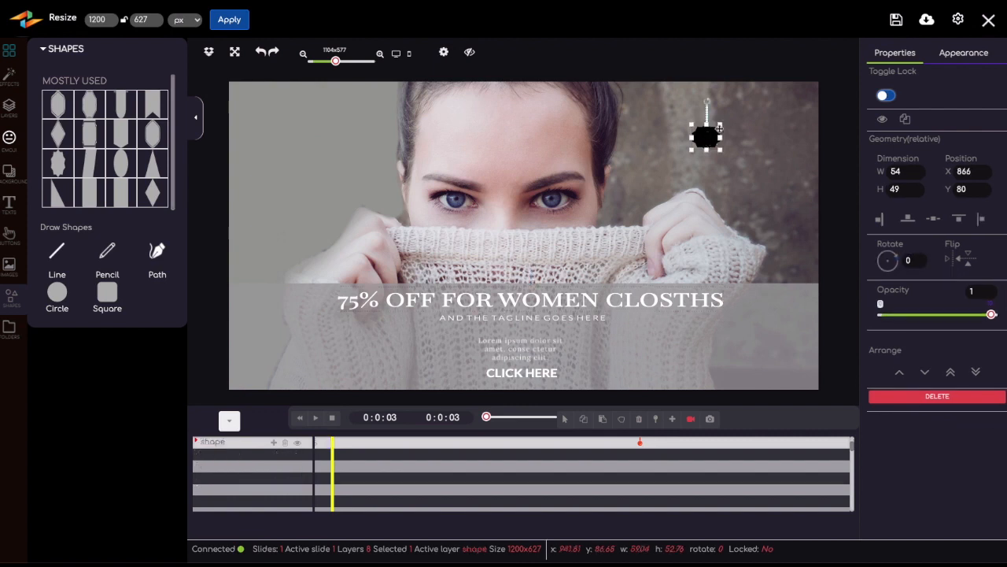
left_click_drag(721, 123, 732, 157)
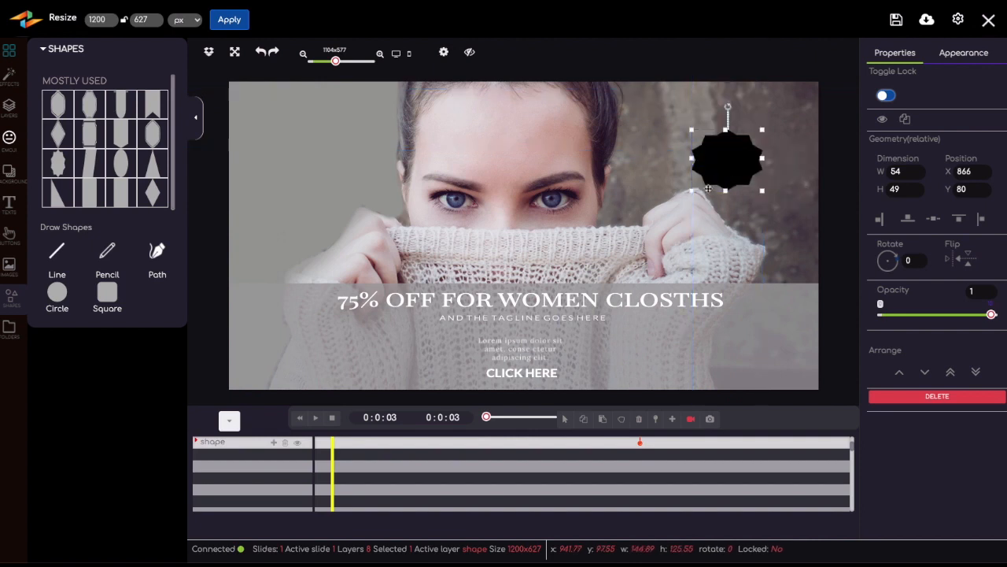
left_click_drag(693, 192, 657, 240)
left_click_drag(721, 179, 736, 144)
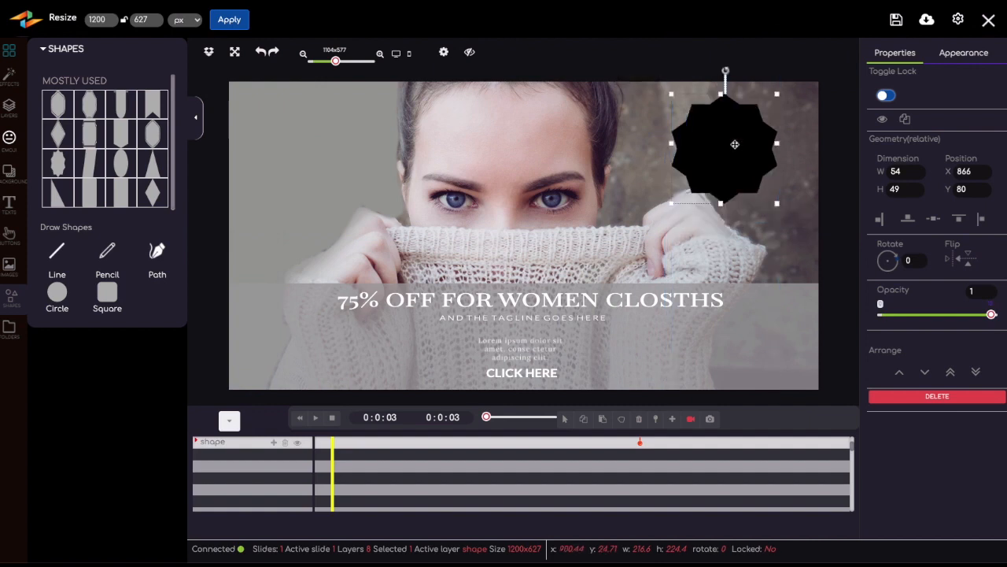
Change the starburst's solid background fill to red (#ff0000).
left_click(960, 53)
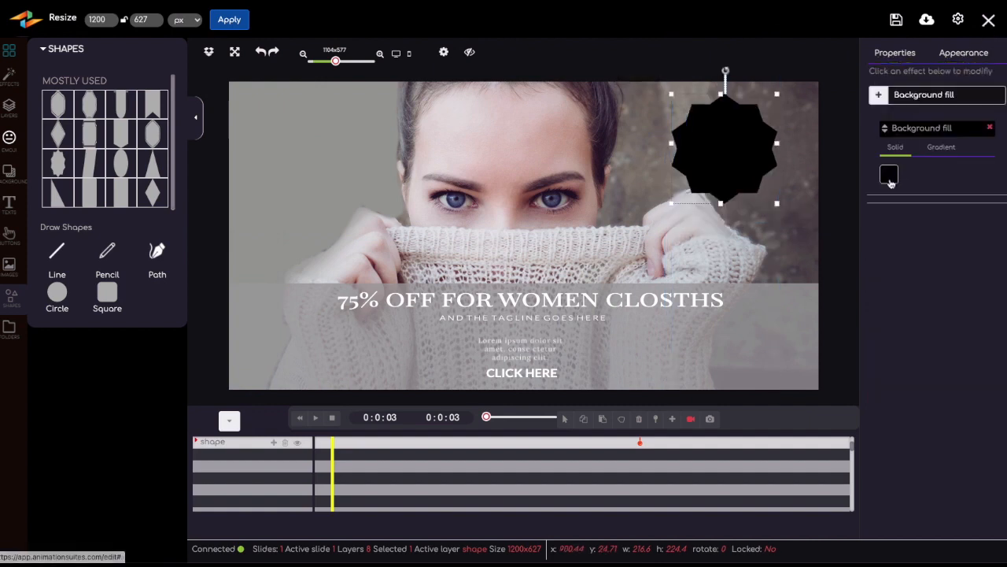
left_click(891, 177)
left_click(931, 204)
left_click_drag(940, 203, 964, 192)
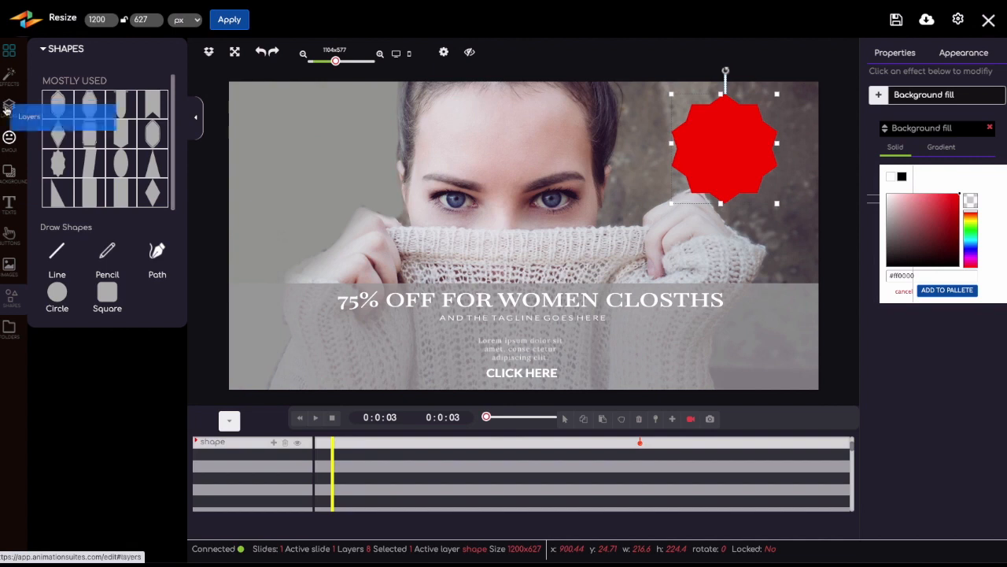
Add the largest text style to the middle of the banner and once more over the red starburst.
left_click(9, 203)
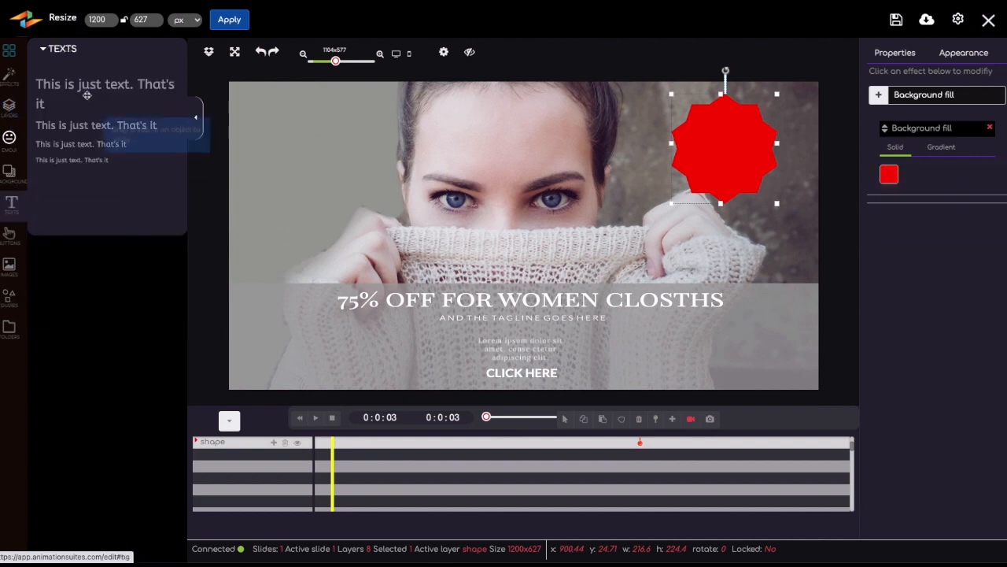
left_click(69, 86)
left_click_drag(69, 85, 666, 129)
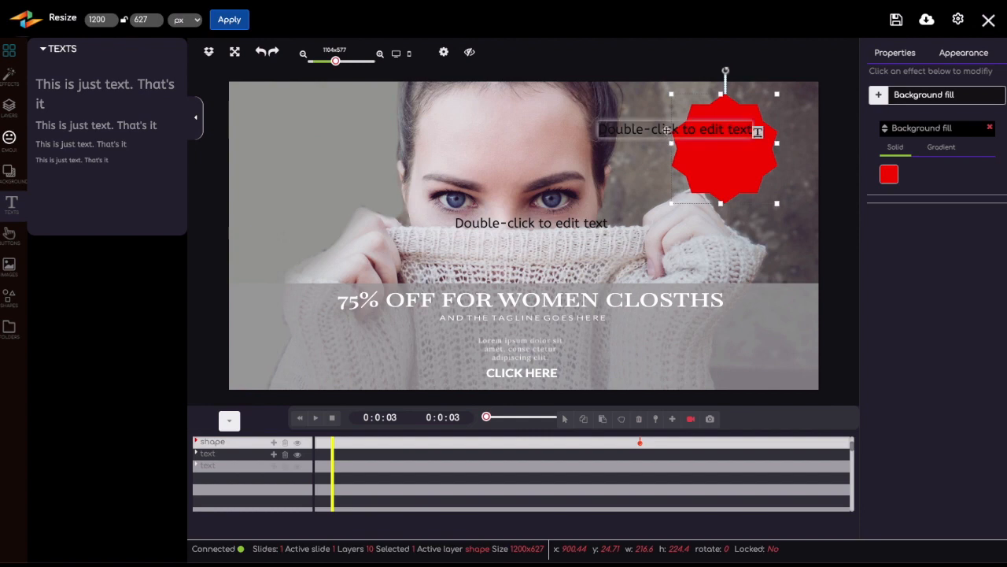
Change the text over the starburst to 75% and fit it inside the shape at about 110 × 101 px.
double_click(666, 129)
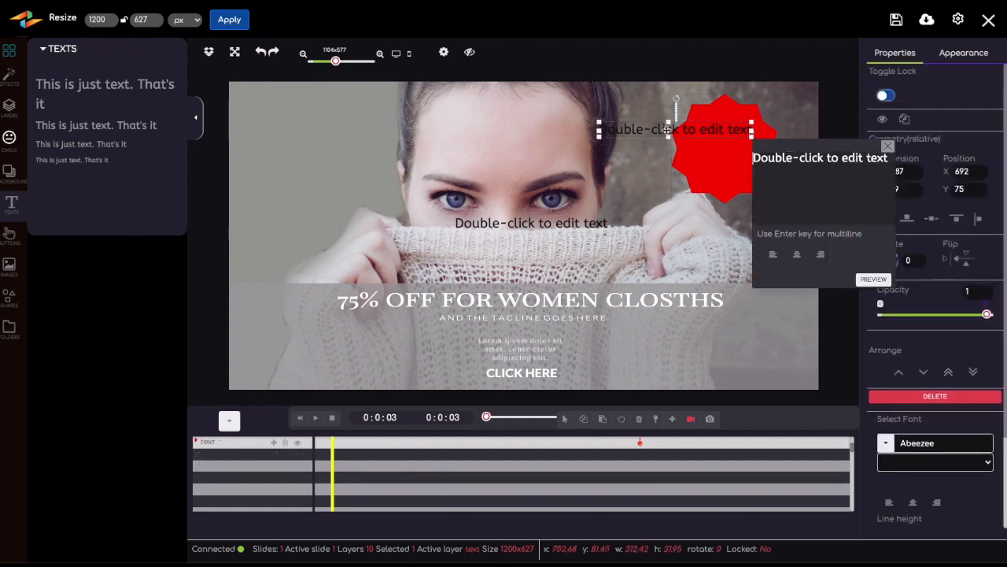
triple_click(826, 159)
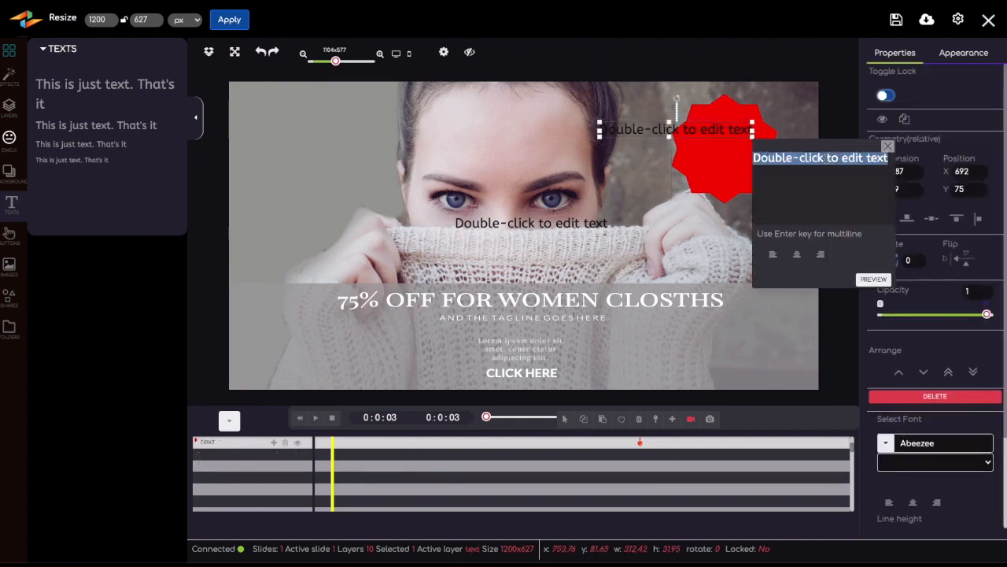
type("75")
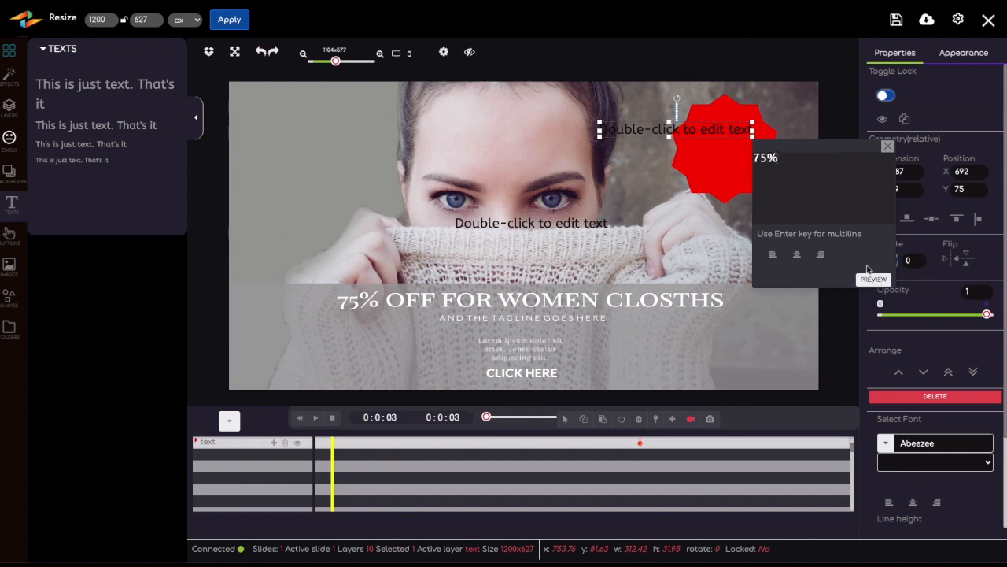
left_click(874, 279)
left_click_drag(602, 132, 708, 143)
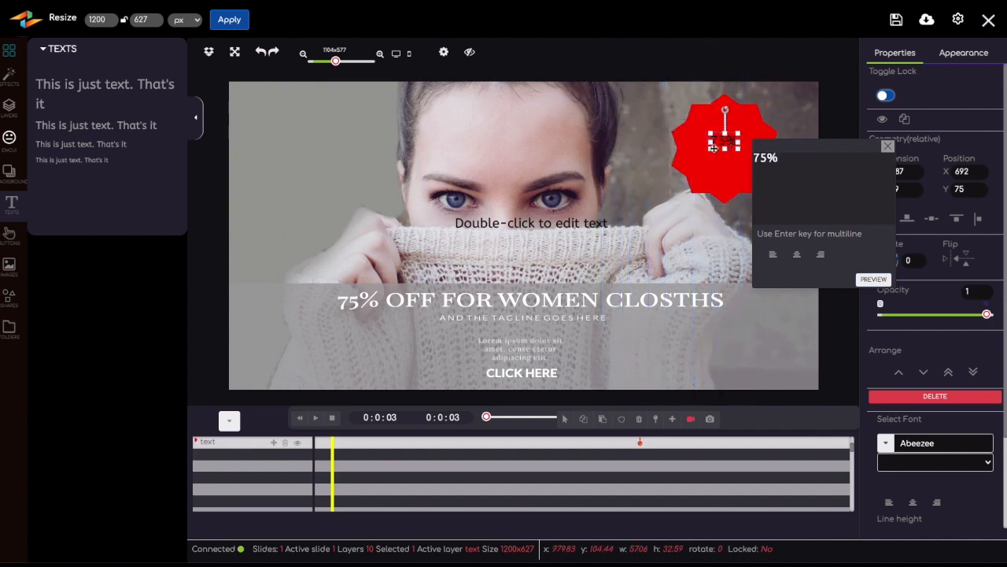
mouse_move(711, 150)
left_mouse_down()
mouse_move(690, 182)
mouse_move(741, 143)
mouse_move(700, 142)
mouse_move(721, 153)
left_mouse_up()
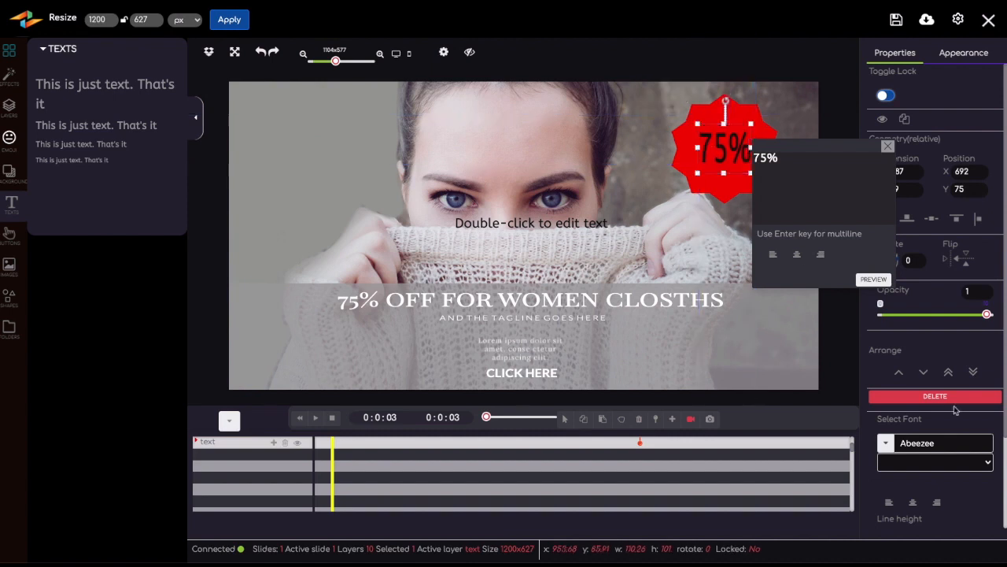
Change the font of the 75% text on the starburst to Montserrat with the Montserrat BoldItalic variation.
left_click(887, 146)
left_click(937, 443)
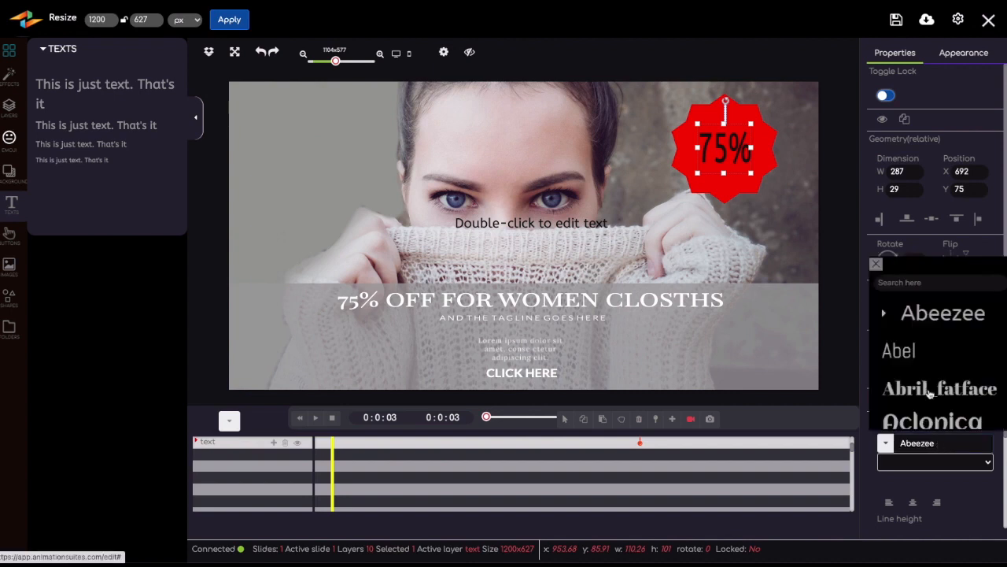
scroll(927, 409, "down", 10)
scroll(930, 393, "down", 5)
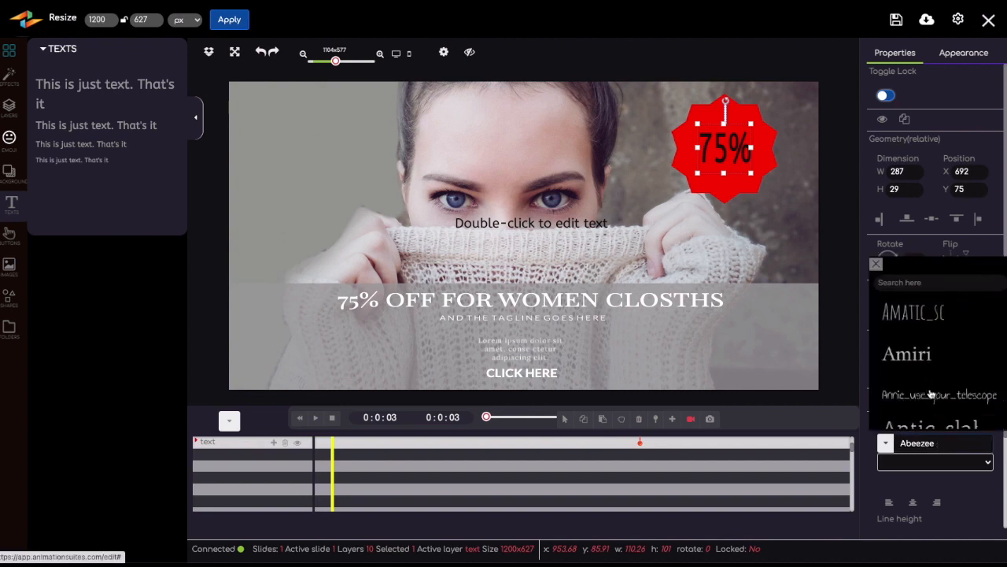
scroll(930, 394, "down", 5)
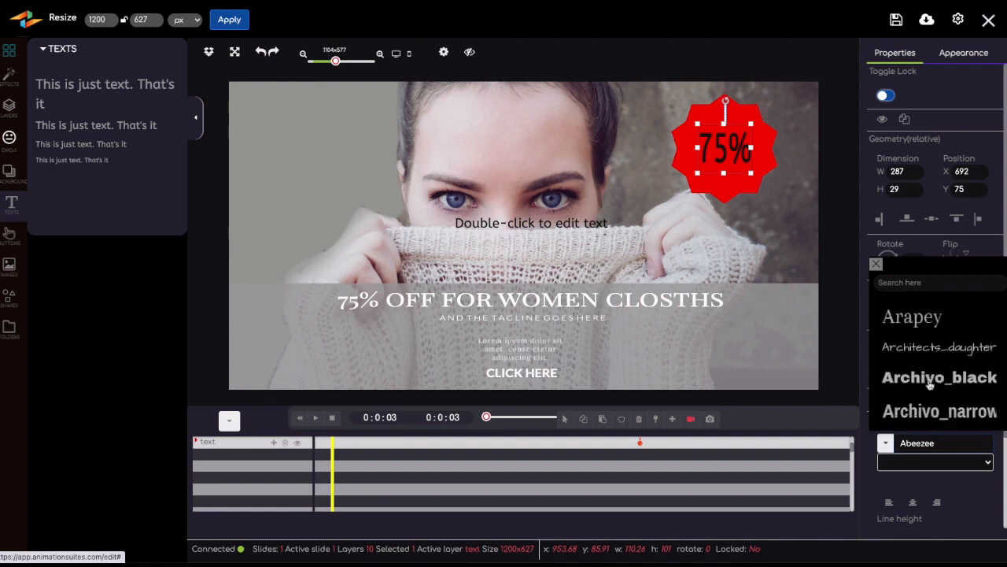
left_click(905, 285)
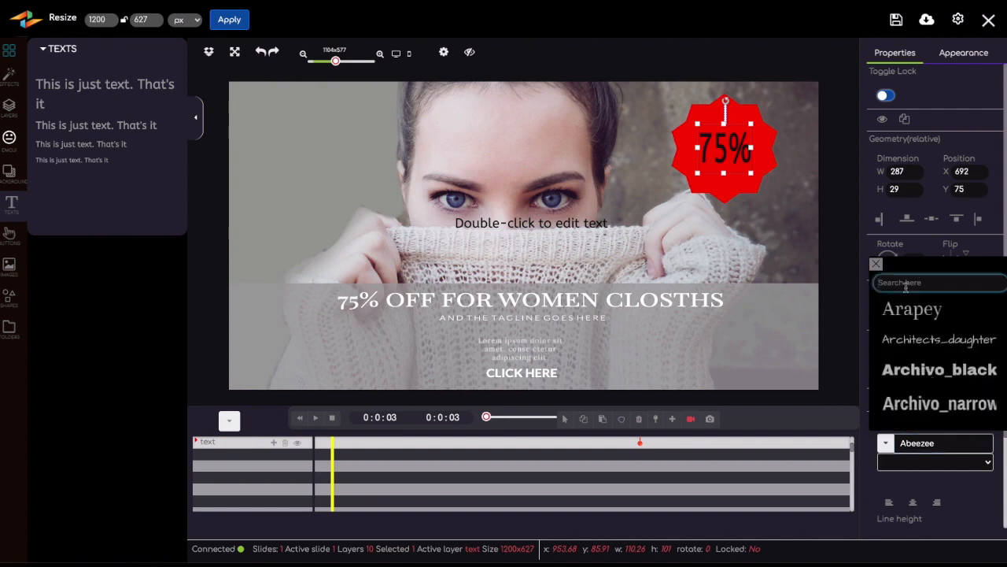
type("MONTS")
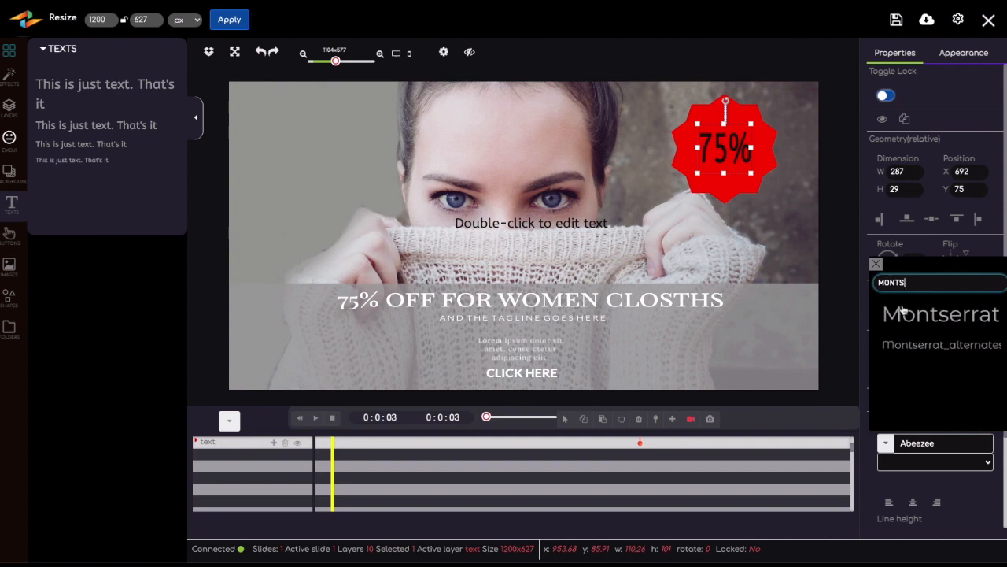
left_click(903, 314)
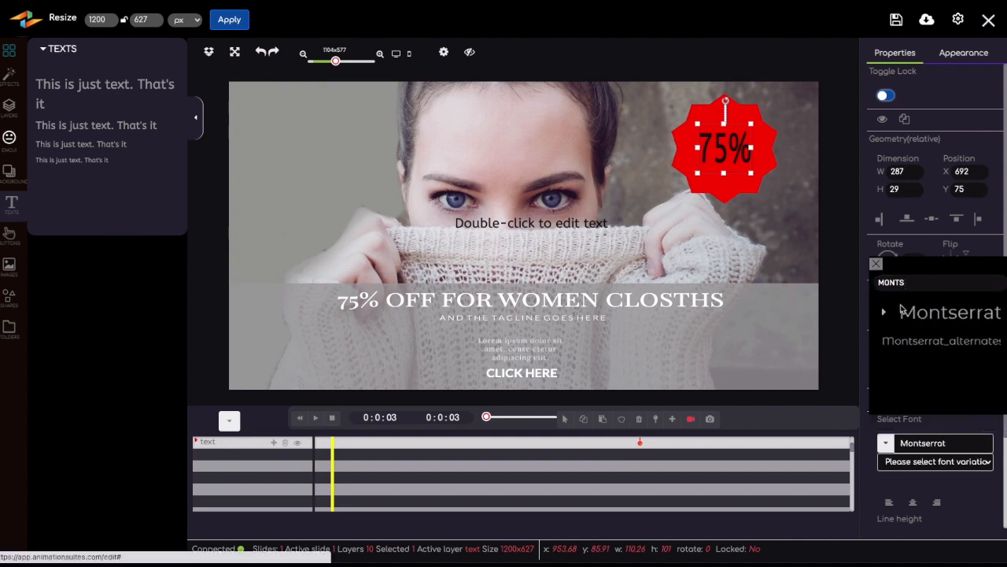
left_click(933, 462)
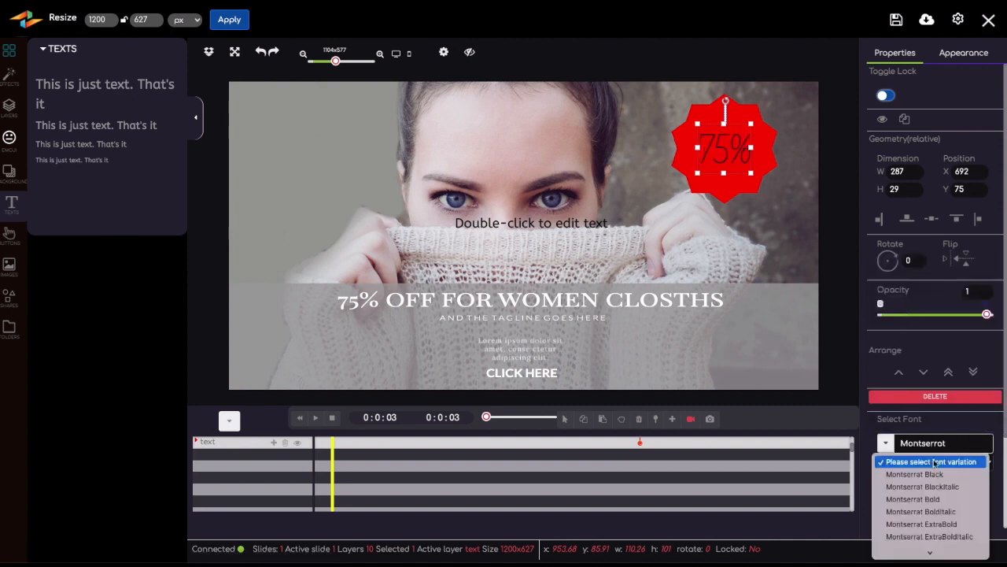
left_click(934, 513)
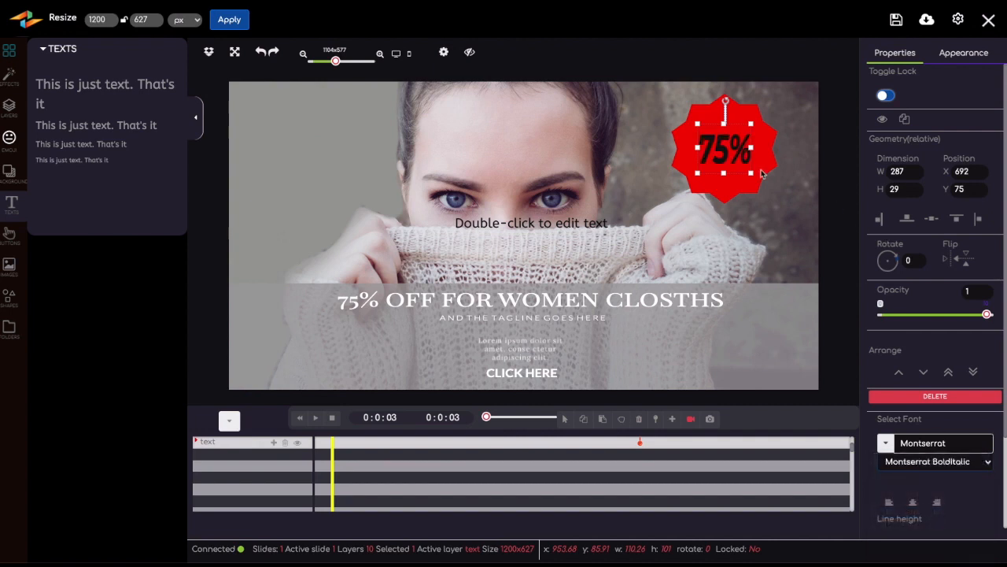
Set the 75% text's solid background fill to near-white (#fcfcfc) and nudge the text slightly sideways to centre it in the starburst.
left_click(955, 60)
left_click(888, 174)
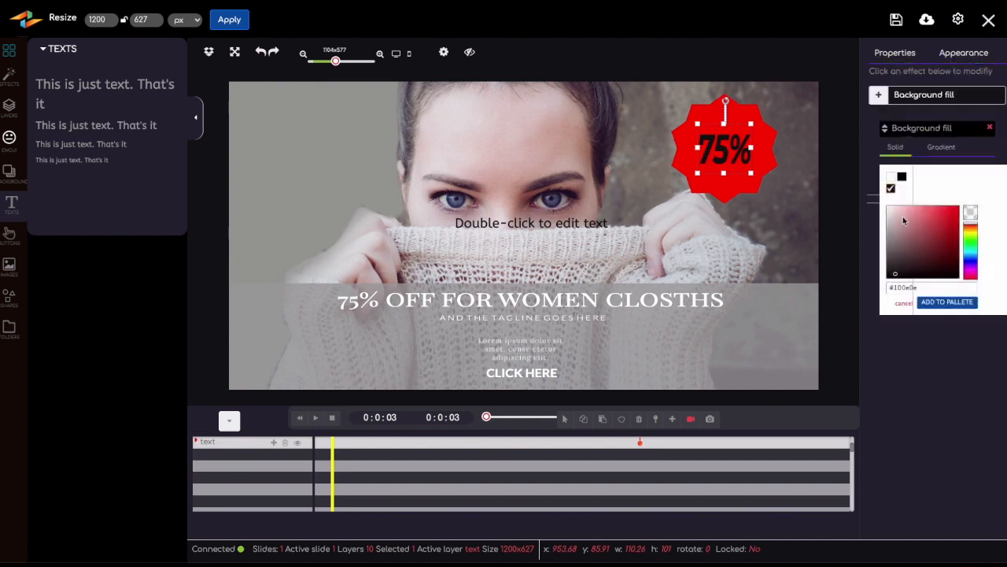
left_click(892, 211)
left_click_drag(893, 210, 886, 207)
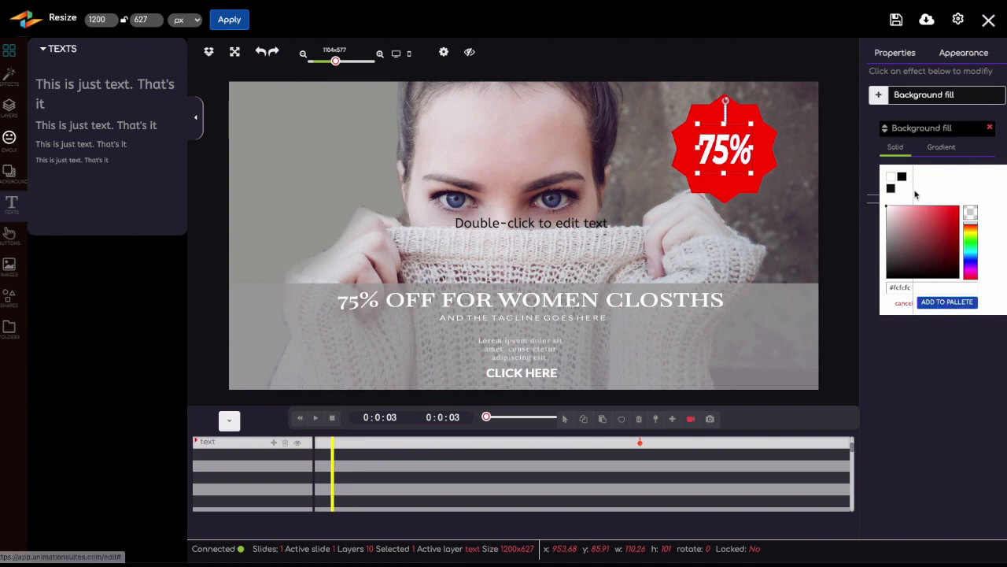
left_click_drag(717, 144, 724, 144)
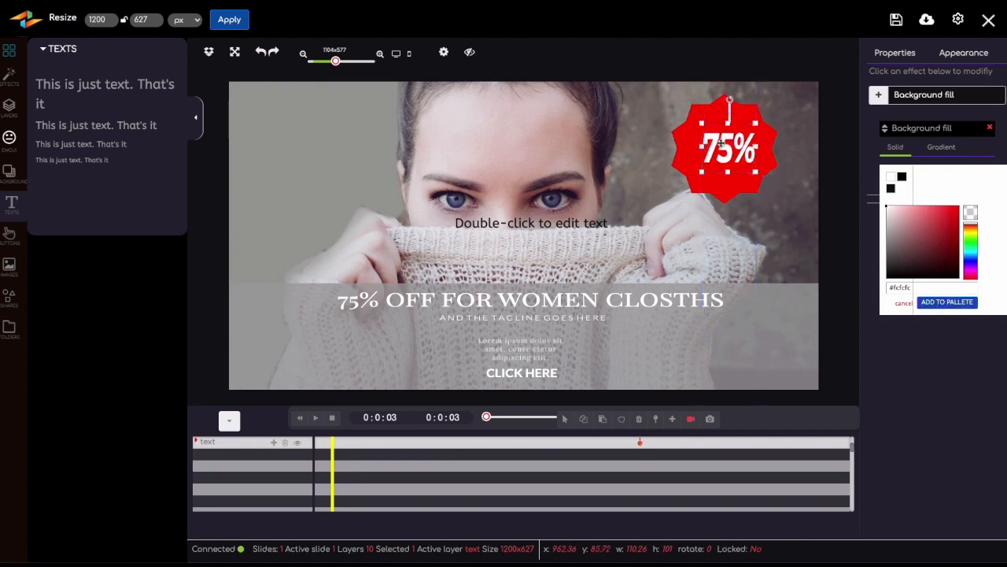
Delete the leftover placeholder text from the middle of the banner.
left_click(545, 226)
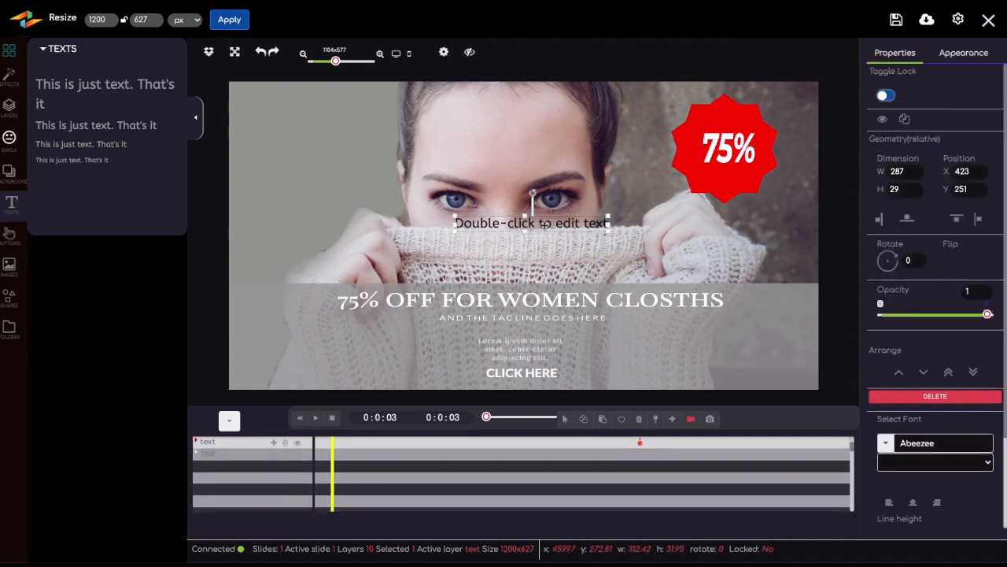
key("Delete")
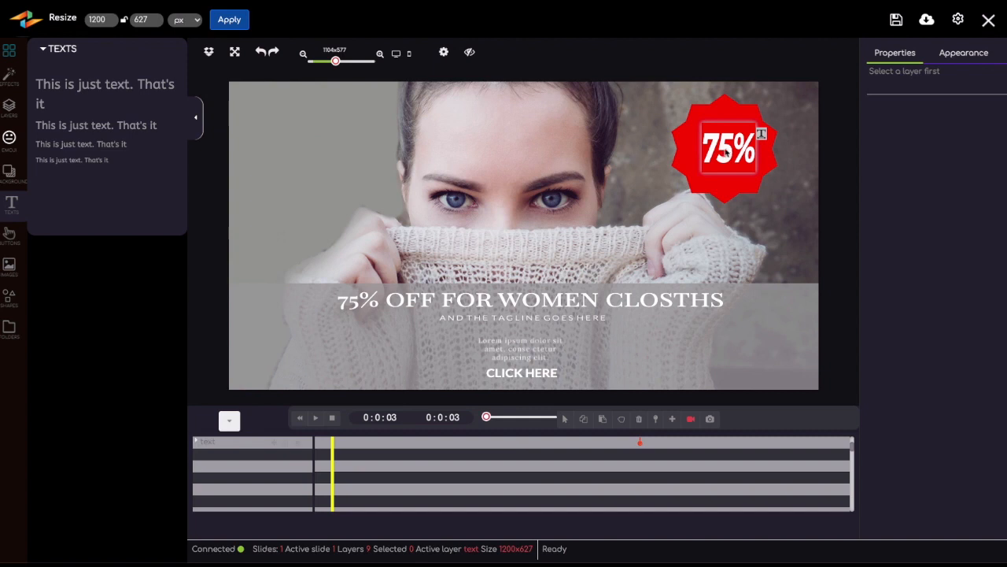
left_click(718, 130)
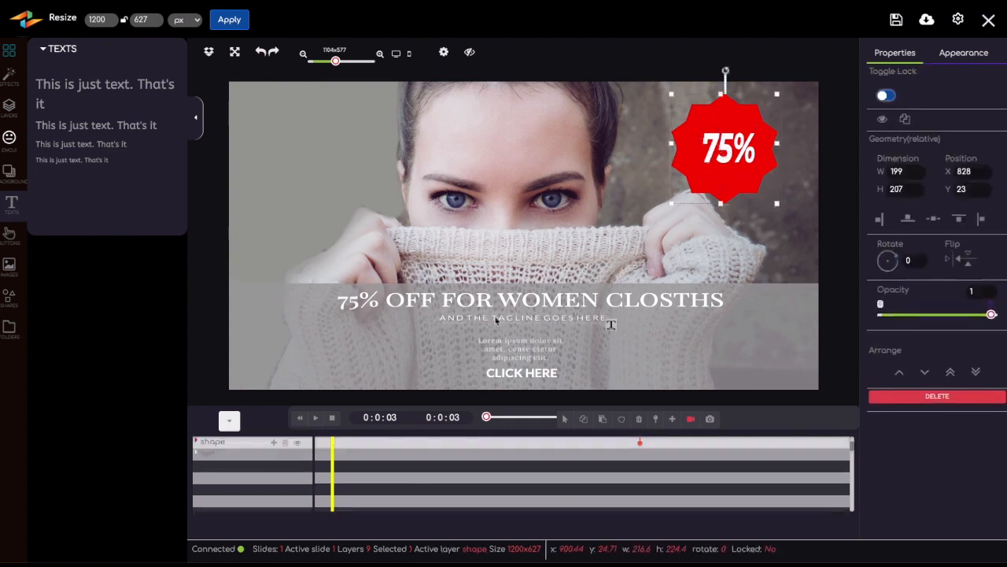
Examine the transition, path and lettering animations offered for the 75% off headline layer.
left_click(496, 316)
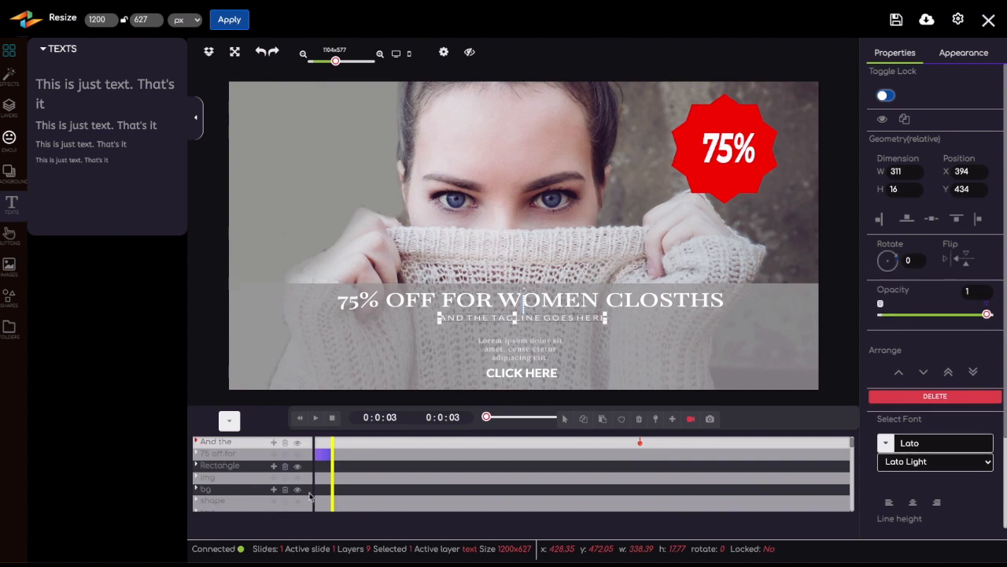
left_click(273, 454)
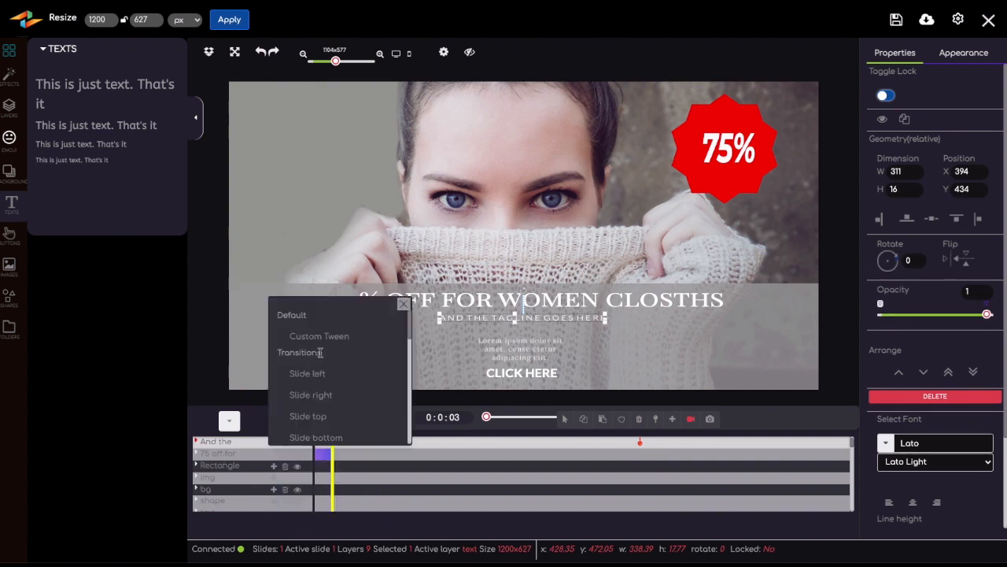
scroll(320, 354, "down", 7)
scroll(320, 359, "down", 5)
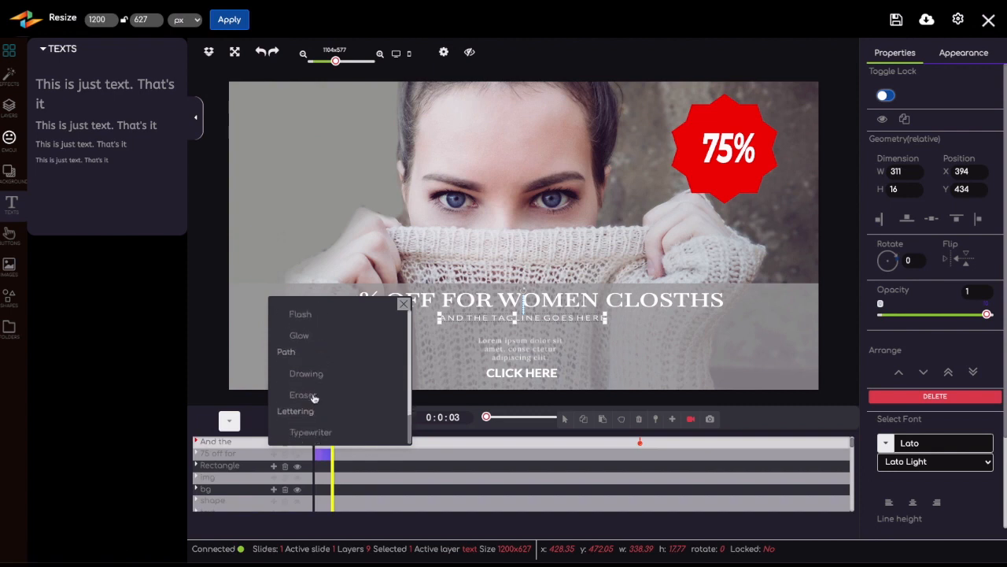
left_click(624, 74)
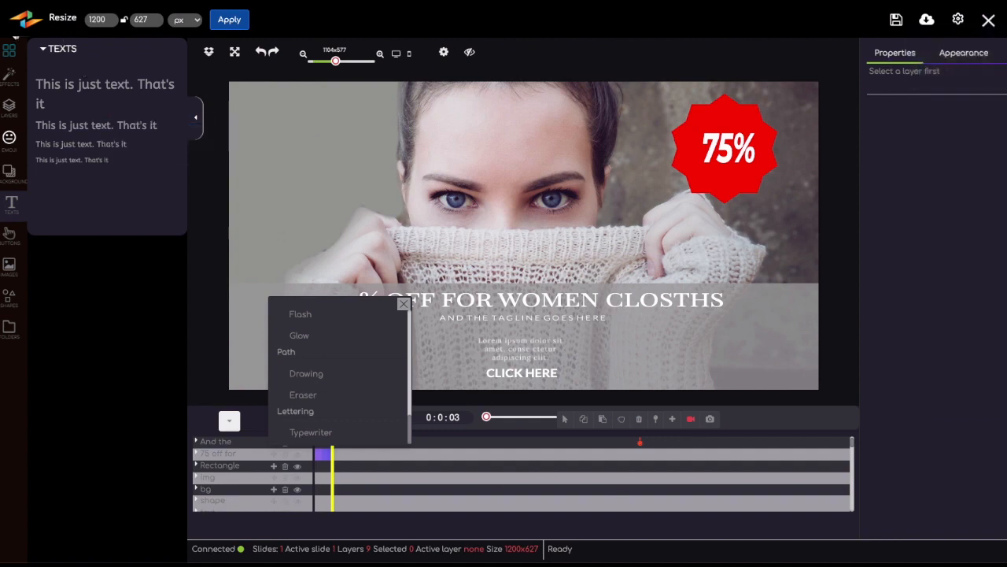
Leave the sale banner without saving and create a new blank project sized 300 × 250 px.
left_click(989, 20)
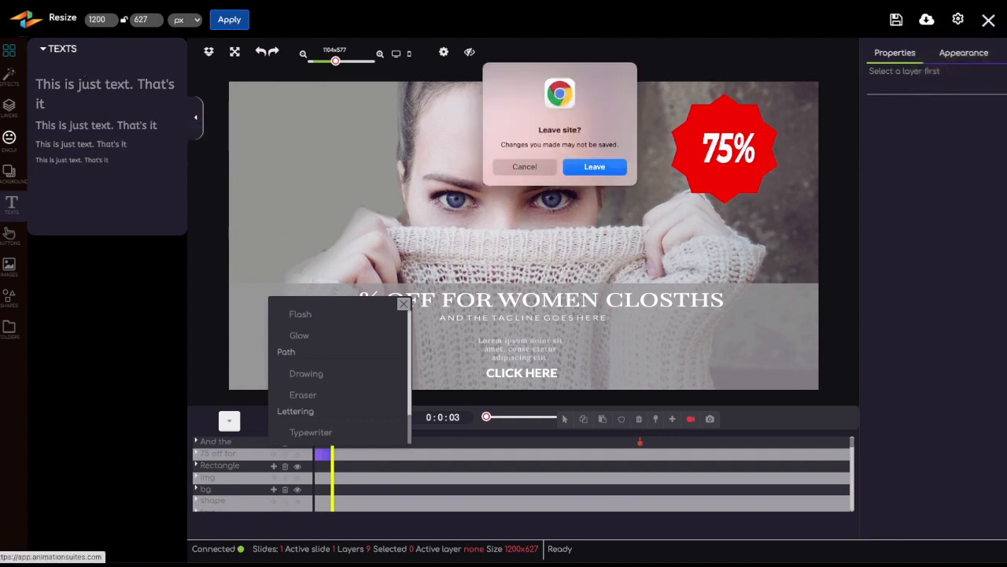
left_click(592, 169)
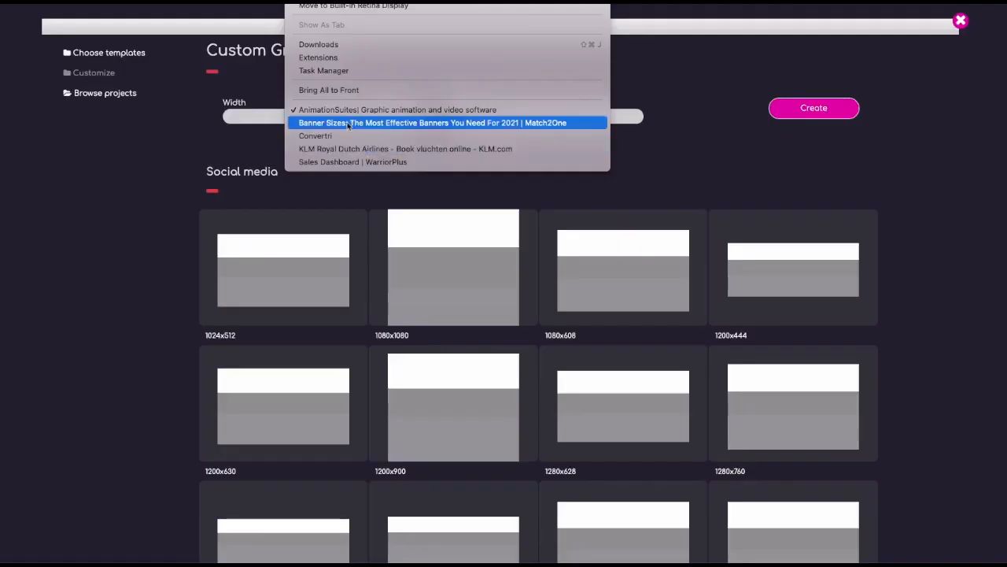
left_click(348, 123)
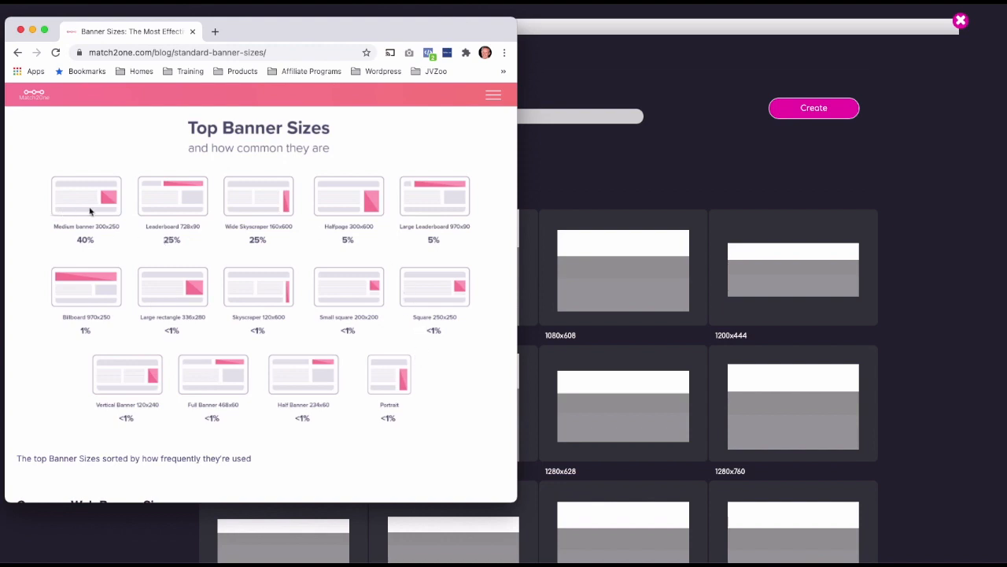
left_click(520, 123)
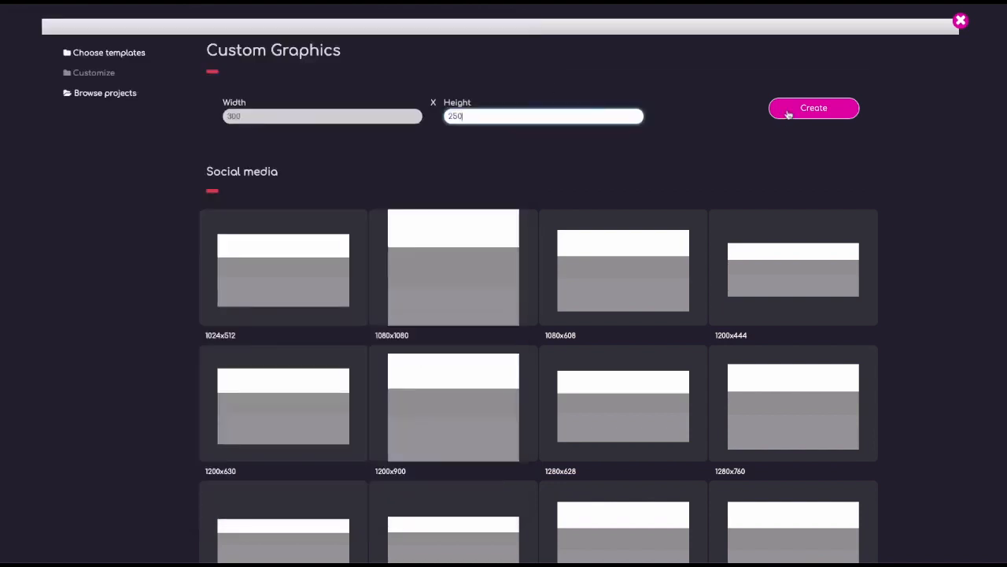
left_click(787, 110)
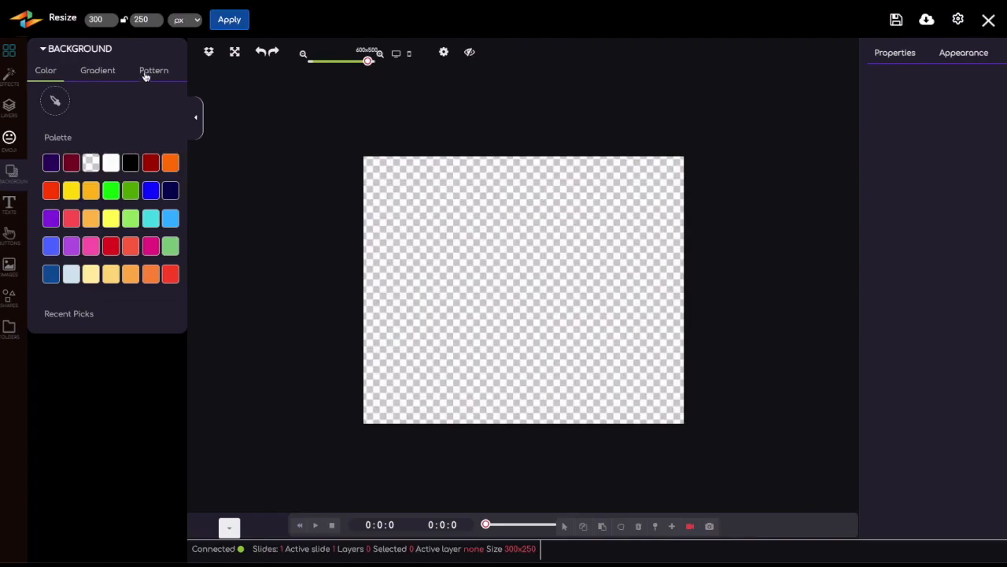
Import the BanrAds logo with dark blue lettering and fit it across the canvas's upper edge at about 257 × 51 px.
left_click(11, 51)
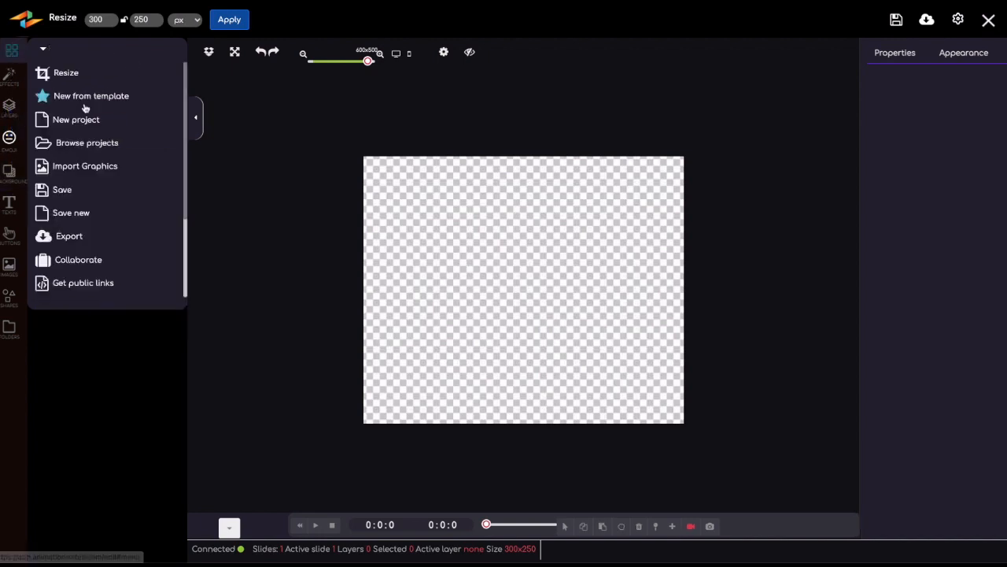
left_click(80, 170)
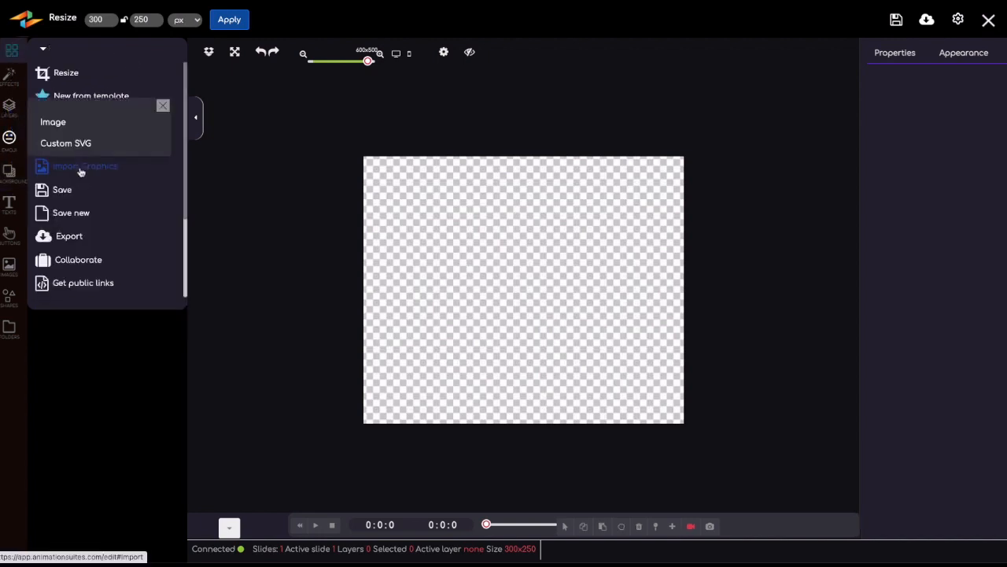
left_click(66, 127)
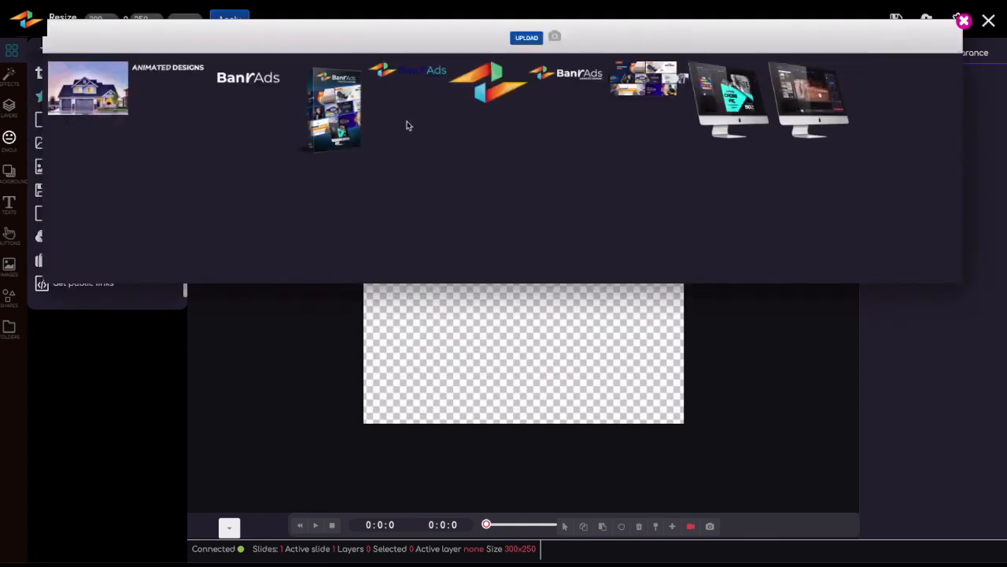
left_click(405, 74)
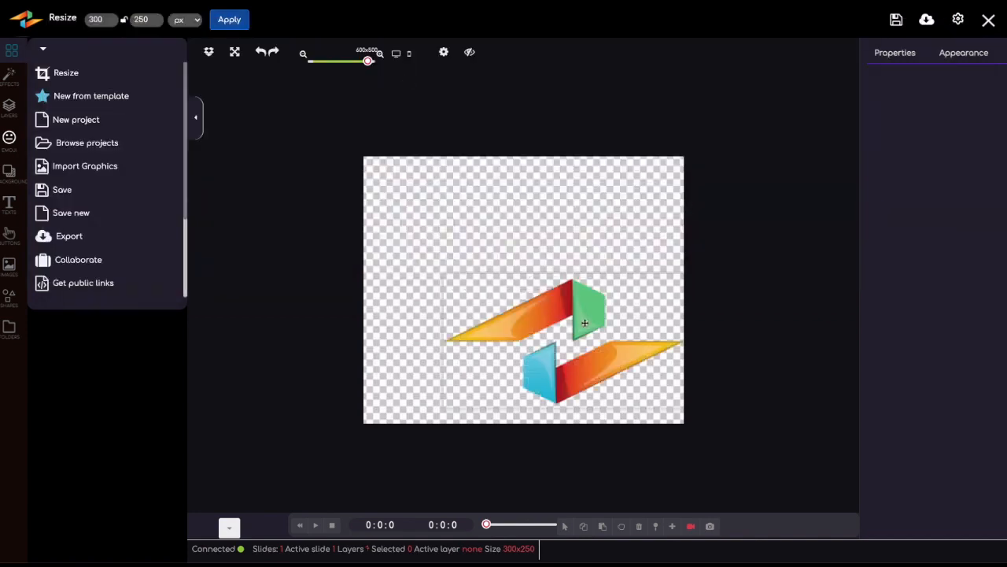
left_click(411, 231)
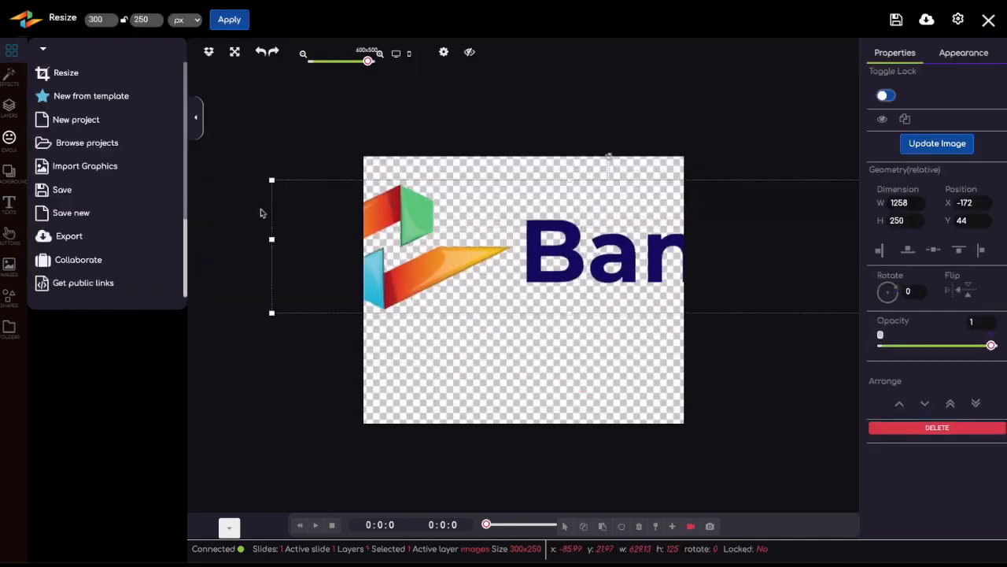
left_click_drag(272, 182, 433, 206)
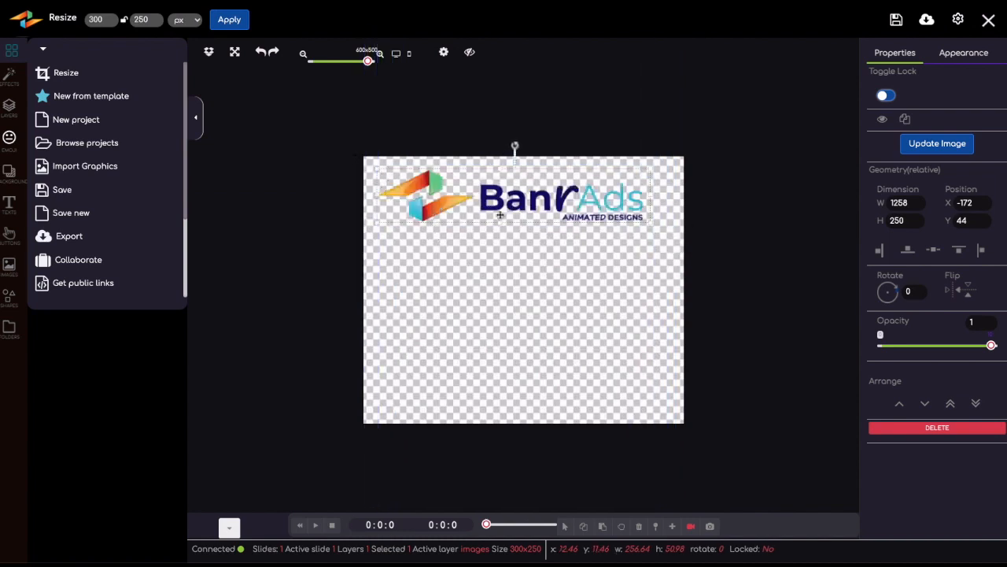
left_click_drag(549, 202, 552, 199)
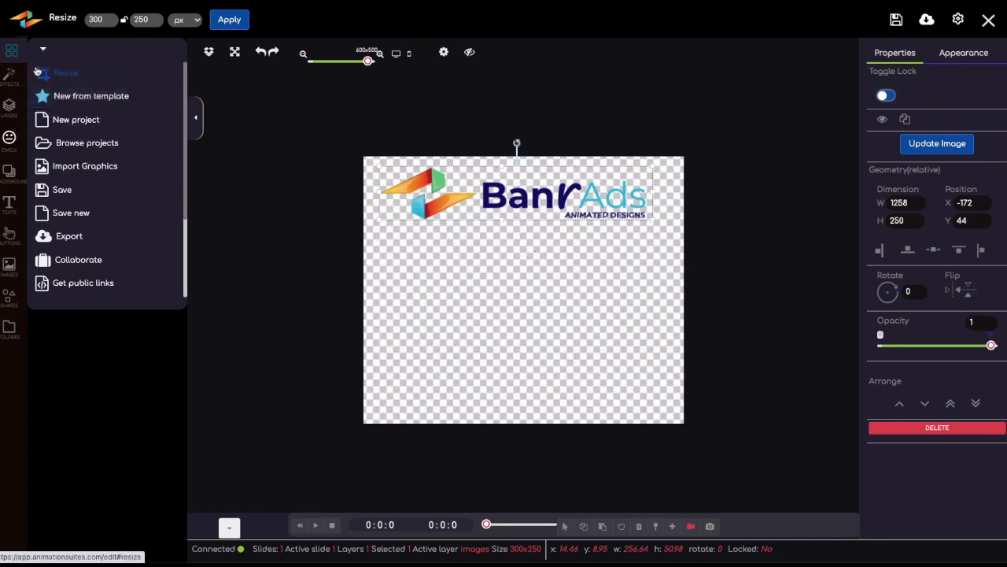
Import the BanrAds product box image and place it below the logo on the canvas's left half at about 144 × 180 px.
left_click(65, 166)
left_click(55, 123)
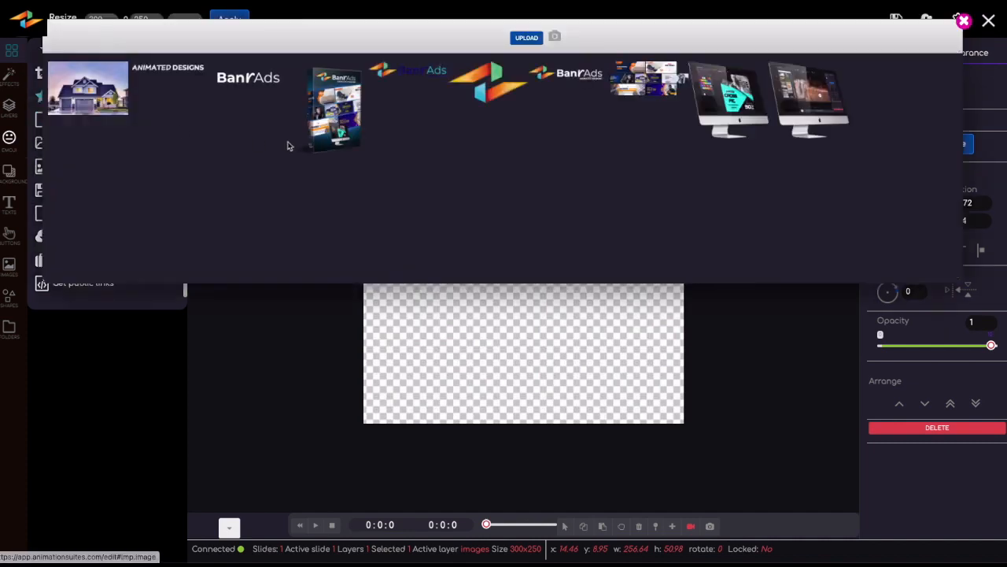
left_click(343, 117)
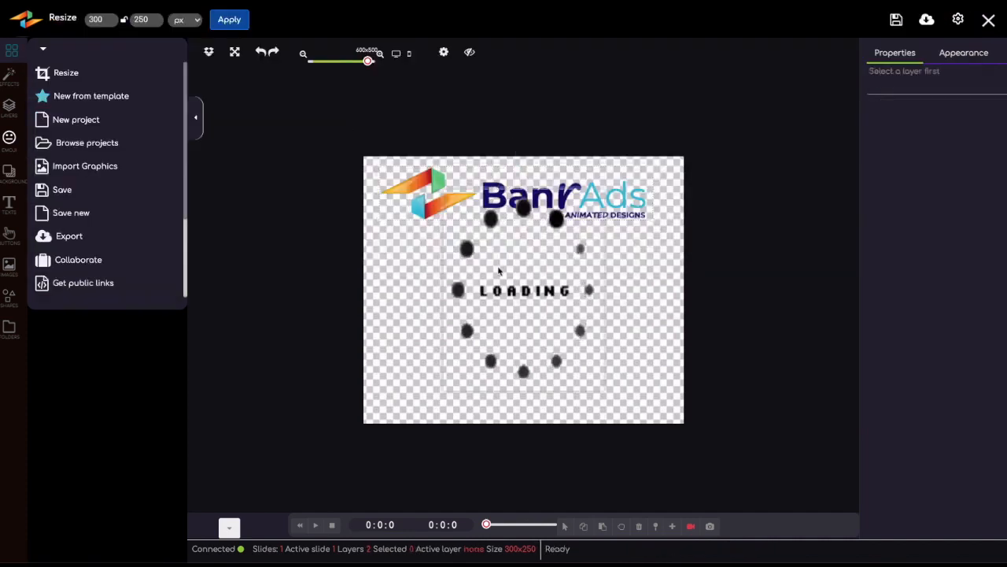
left_click_drag(506, 246, 445, 327)
left_click_drag(488, 275, 518, 238)
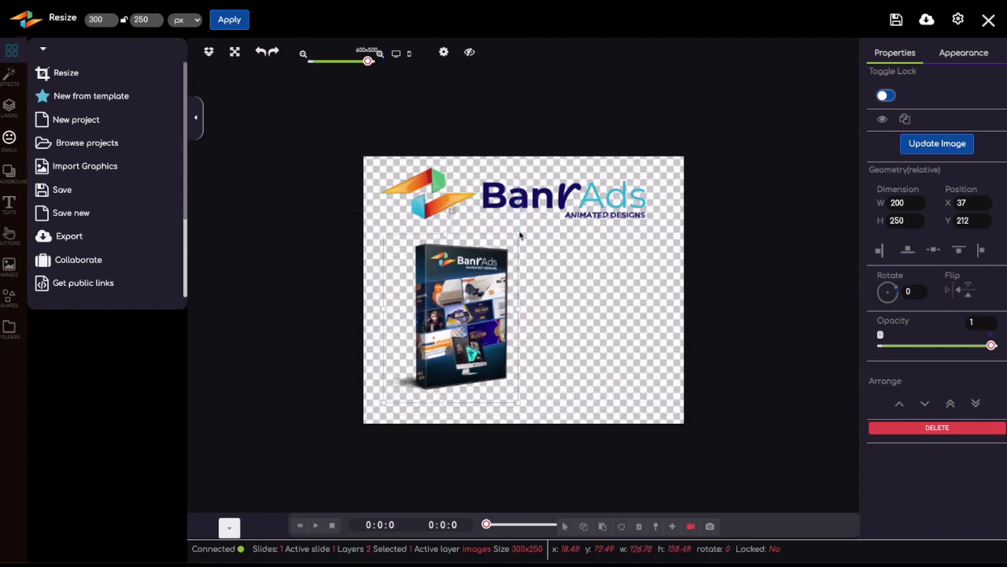
left_click_drag(468, 291, 461, 301)
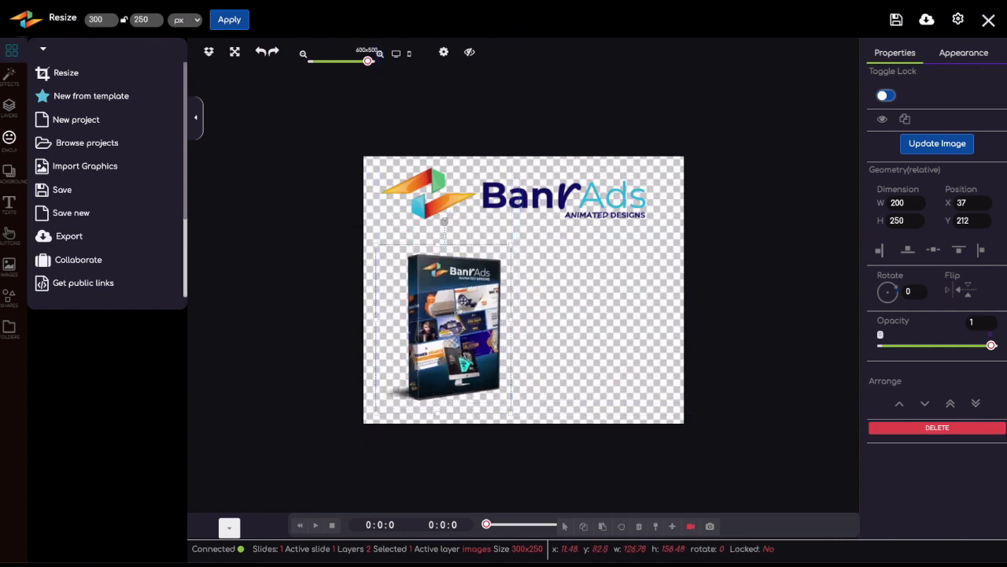
left_click_drag(512, 248, 542, 225)
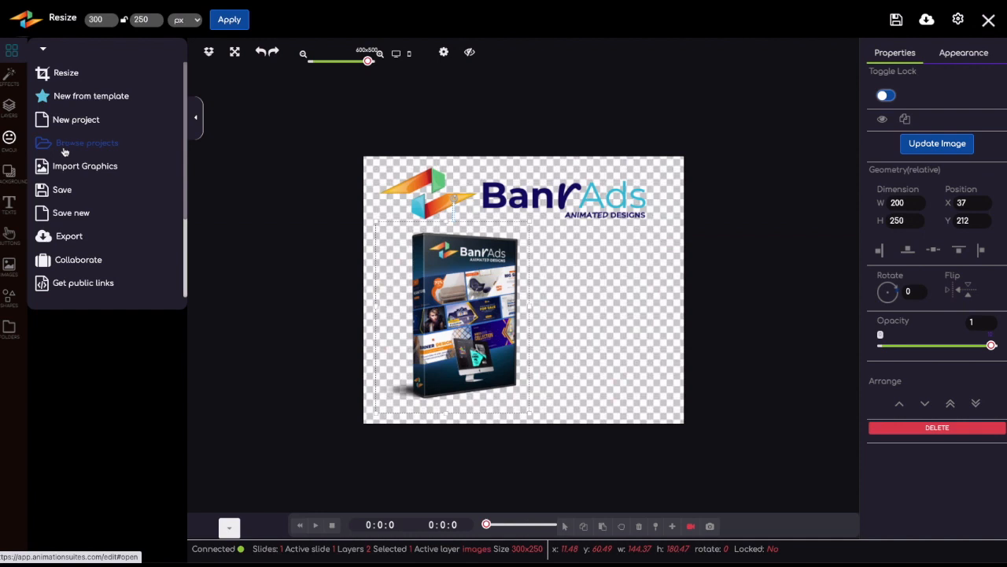
Import the desktop monitor image and place it at about 129 × 125 px overlapping the product box's lower half, adjusting both images' positions.
left_click(70, 173)
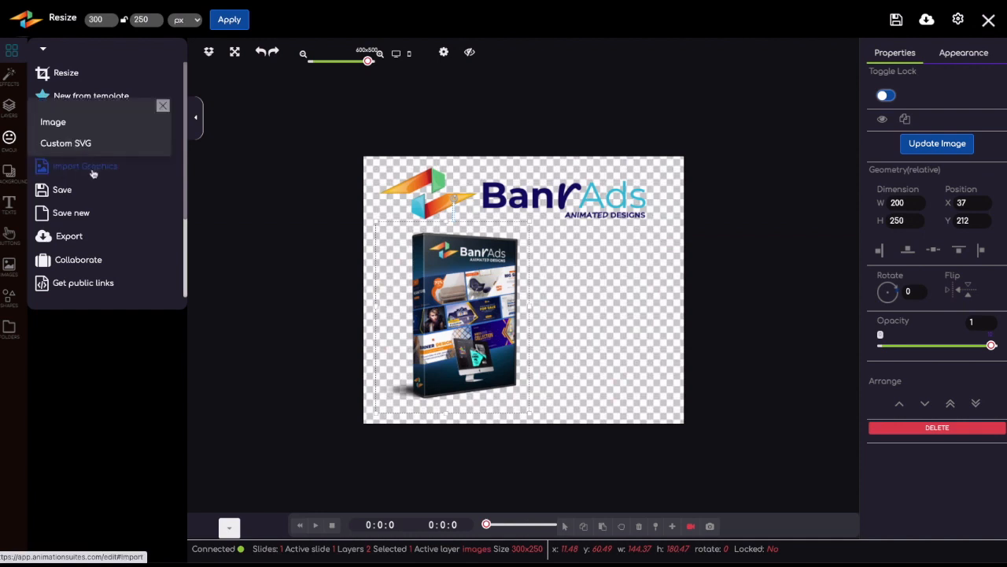
left_click(55, 122)
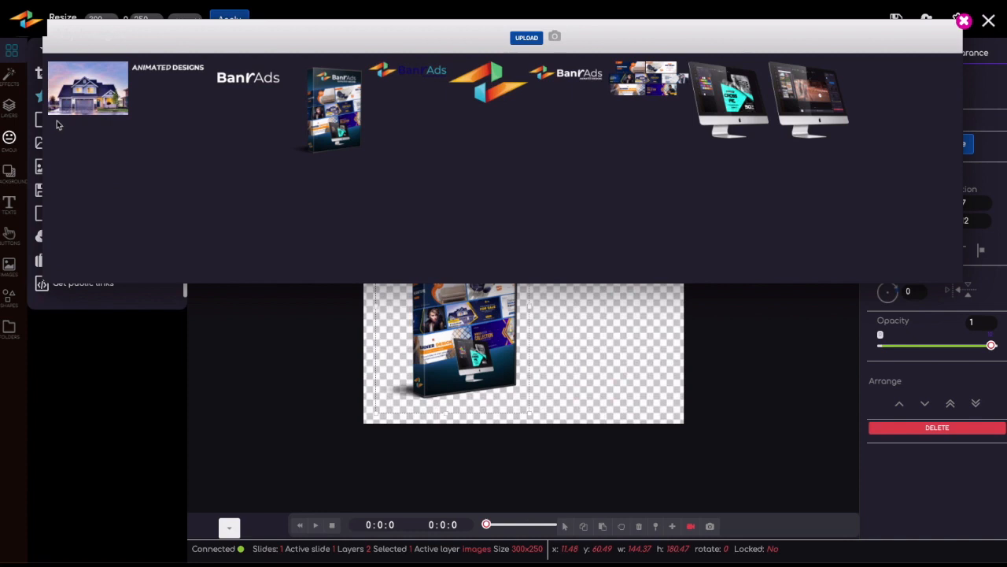
left_click(727, 107)
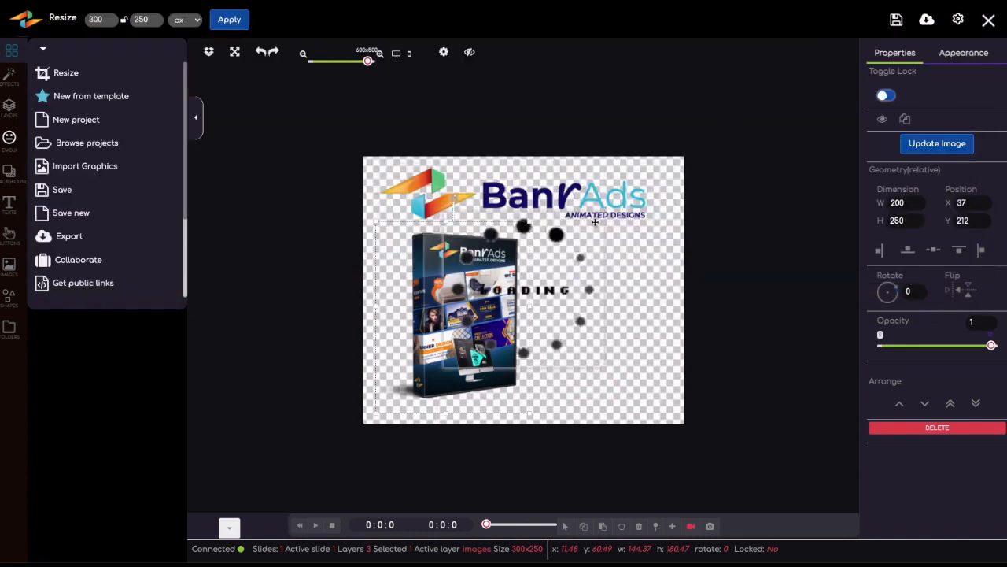
left_click_drag(517, 280, 565, 321)
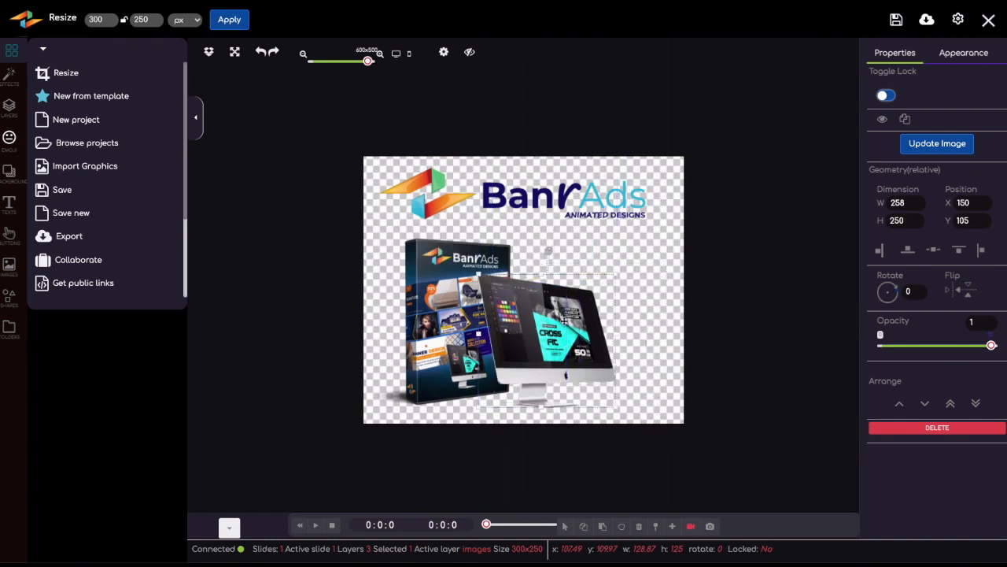
left_click_drag(437, 287, 427, 280)
left_click_drag(565, 329, 545, 331)
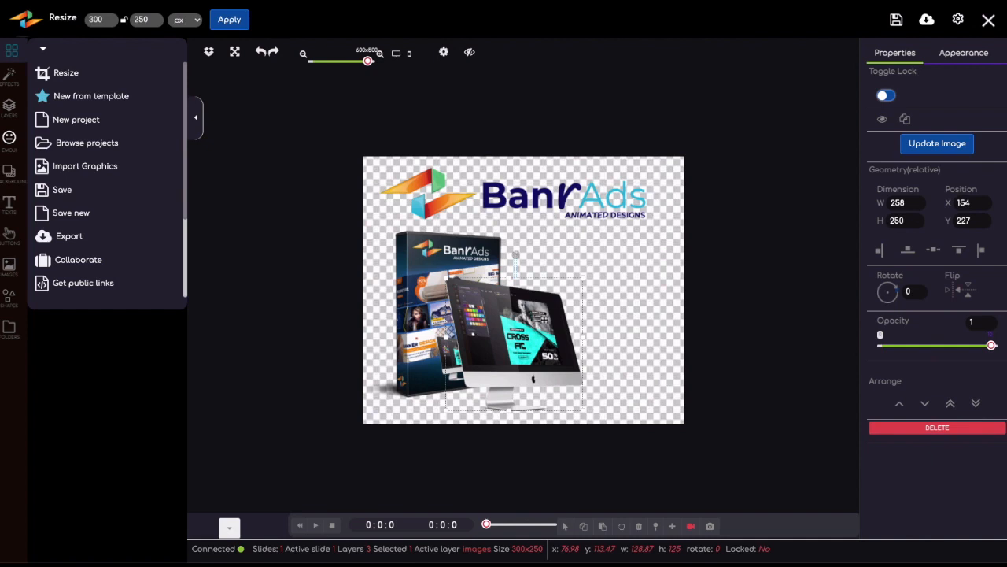
right_click(511, 304)
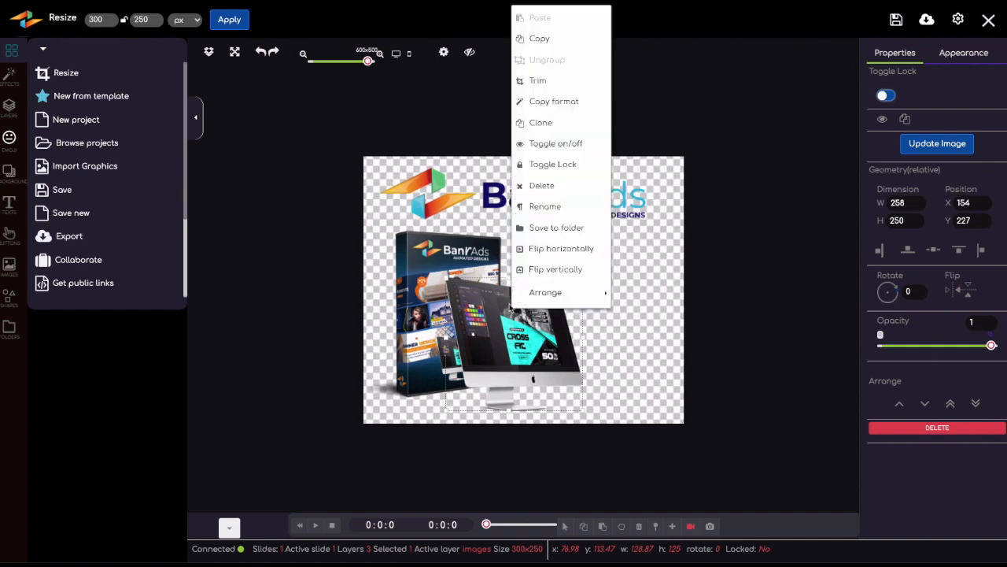
mouse_move(525, 300)
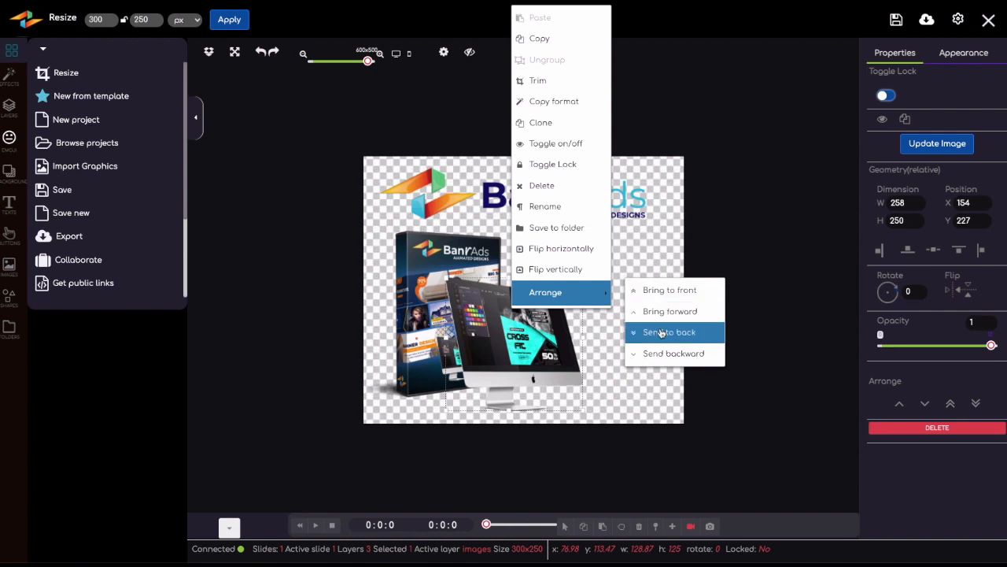
left_click(646, 249)
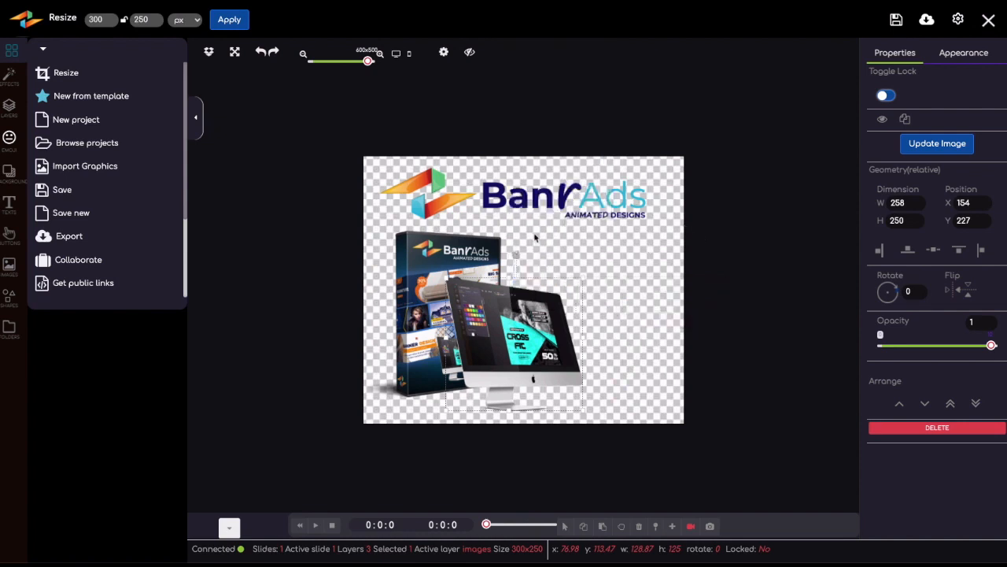
Apply the light grey preset gradient as the banner's background.
left_click(5, 174)
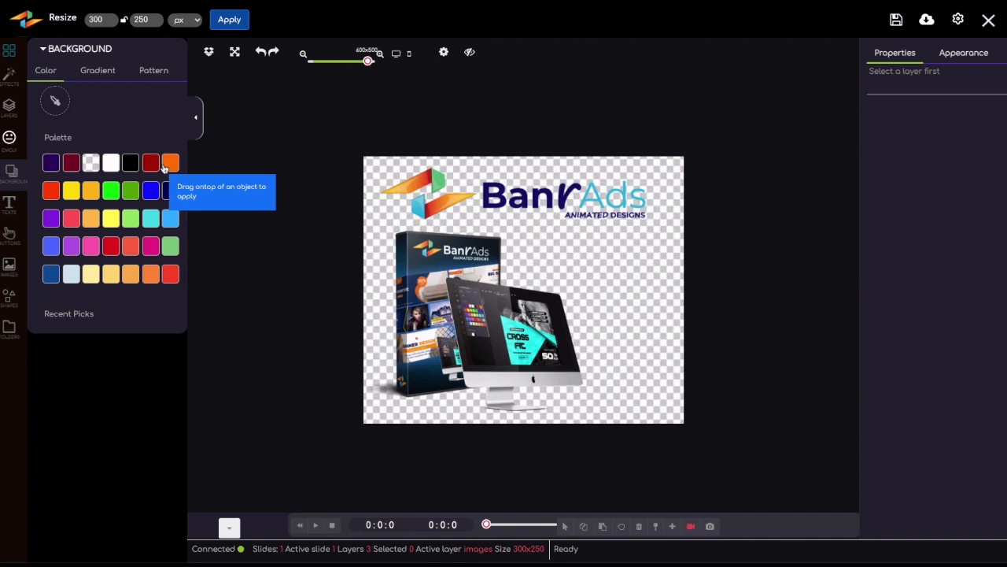
left_click(94, 71)
left_click_drag(76, 131, 442, 225)
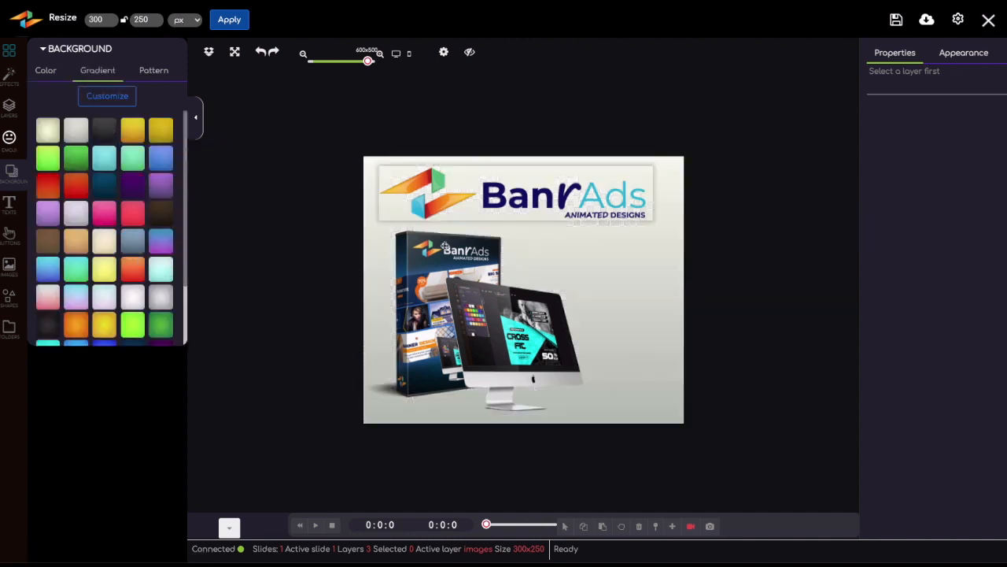
Shift the product box to the canvas's left edge and move the monitor left with it to about x 62, y 116.
left_click(428, 281)
left_click_drag(457, 302, 405, 284)
left_click_drag(507, 332, 493, 337)
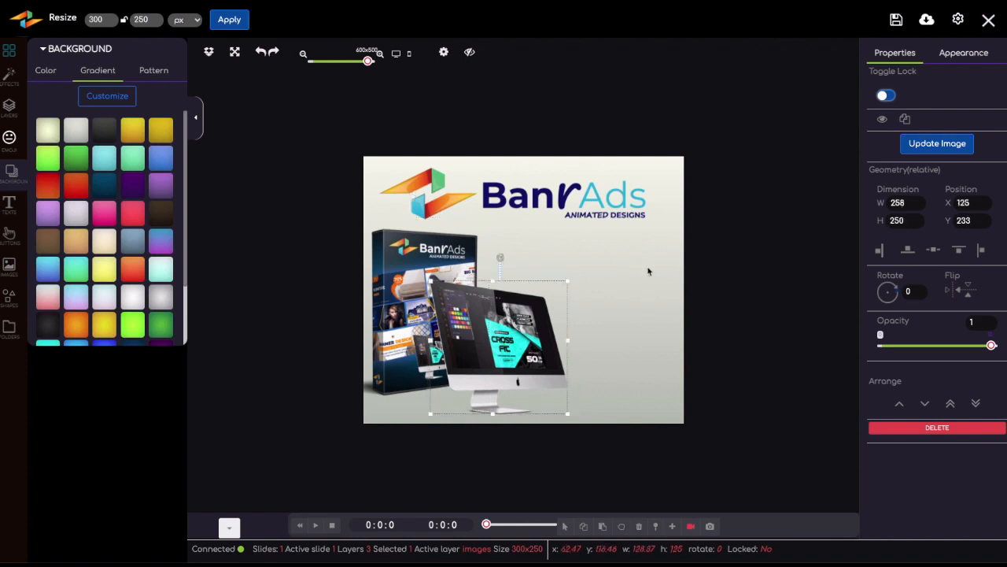
Add the headline text "GET YOUR BANNER ANNIMATION STUDIO FOR 89% OFF!" and place it below the logo, right of the product box.
left_click(11, 204)
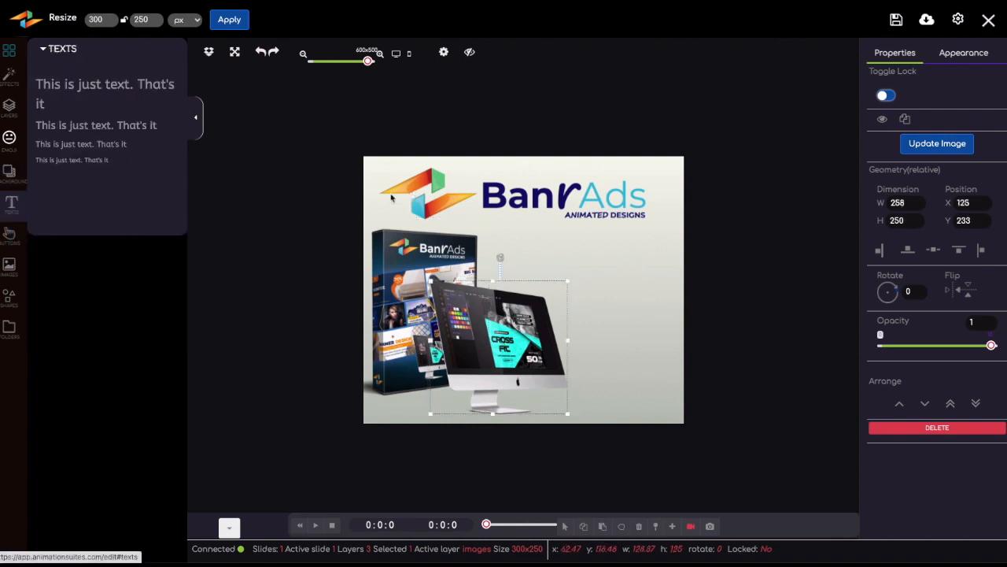
left_click(108, 94)
triple_click(767, 131)
type("GET YOUR BANNER ANNIMATION STUDIO FOR 89% OFF!")
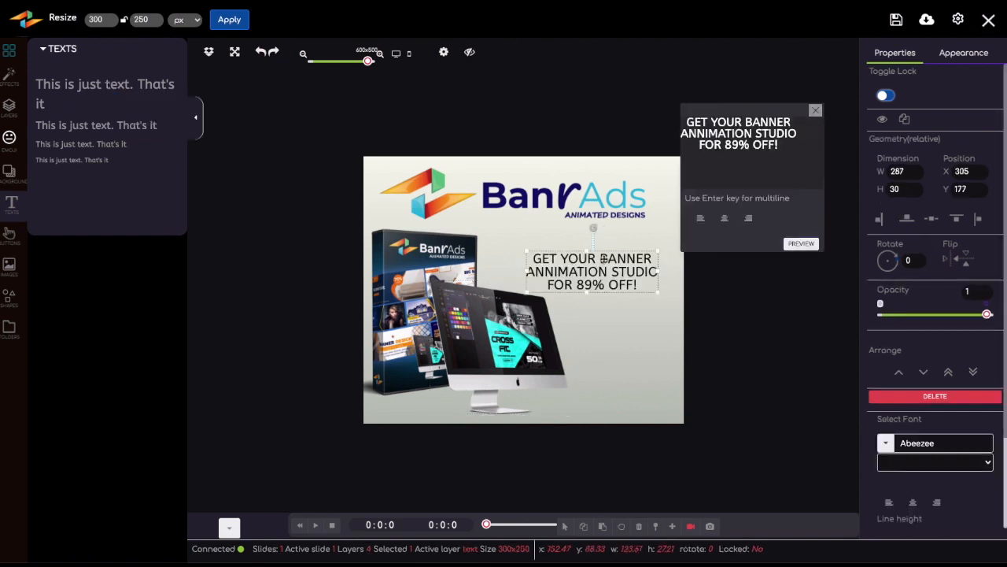
left_click_drag(611, 254, 614, 240)
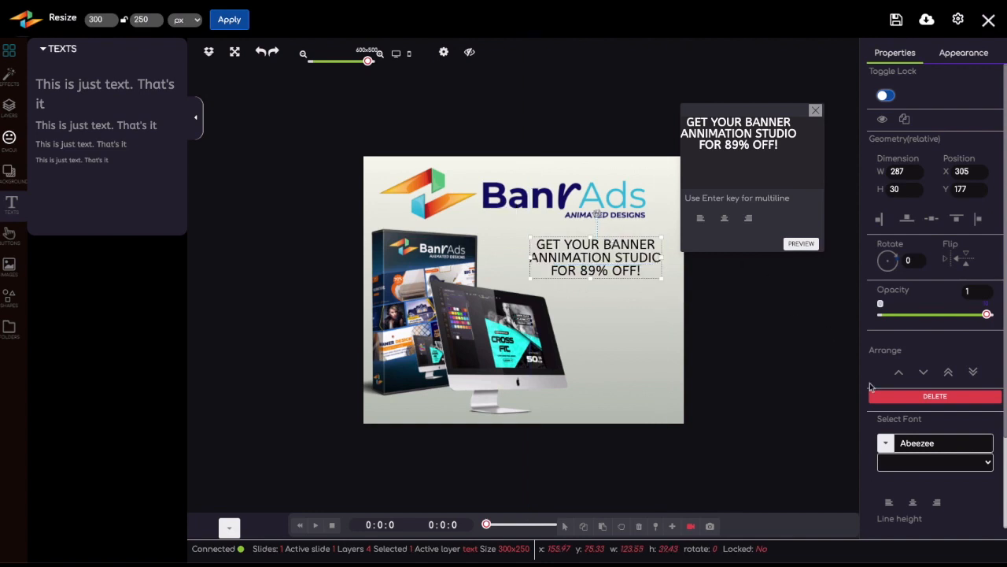
Give the headline text a solid red fill, #ff0505.
left_click(965, 53)
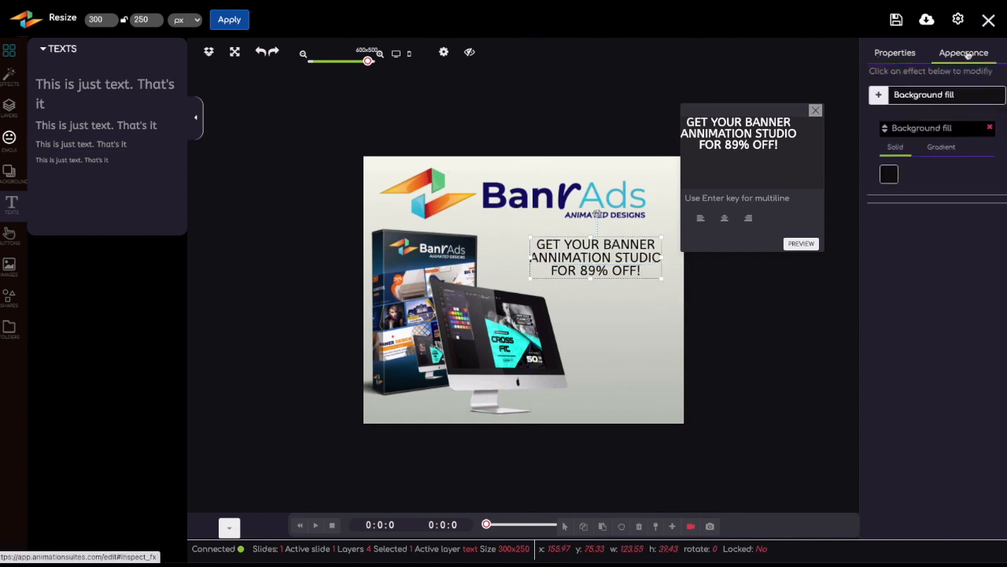
left_click(889, 176)
left_click_drag(961, 189, 982, 174)
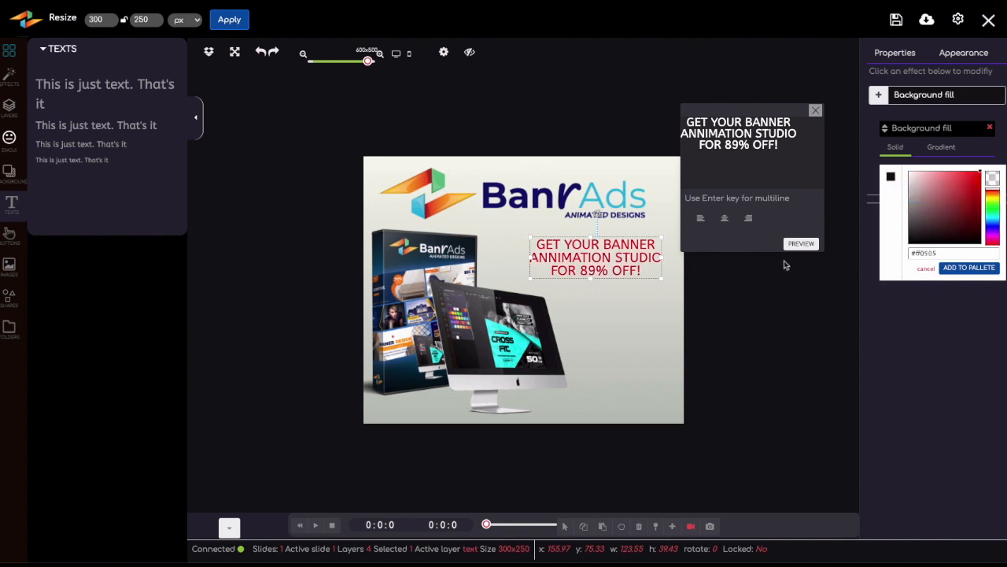
Set the headline in Montserrat Bold and enlarge it to about 155 × 48 px beneath the logo.
left_click(535, 281)
left_click_drag(535, 281, 588, 263)
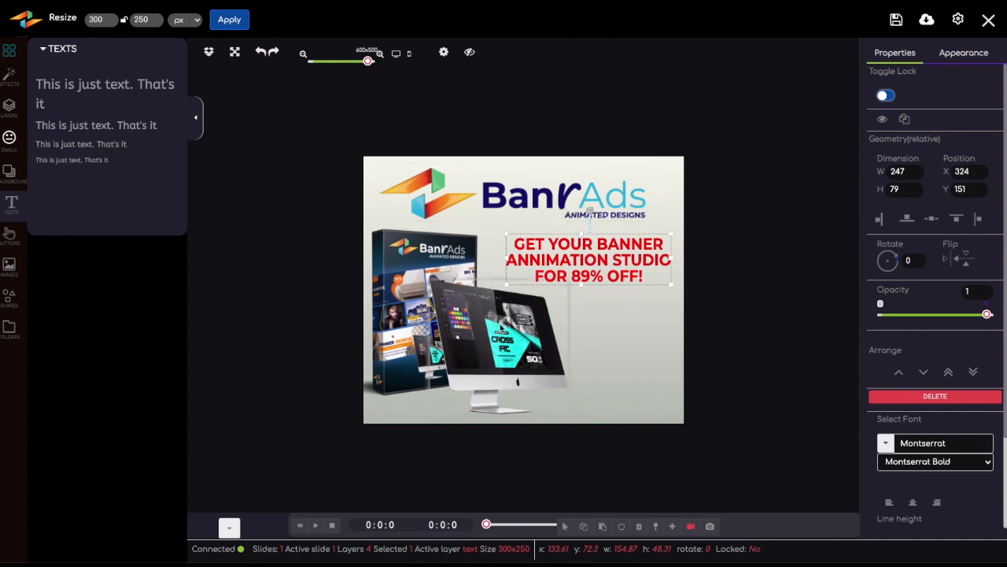
right_click(501, 326)
left_click(809, 317)
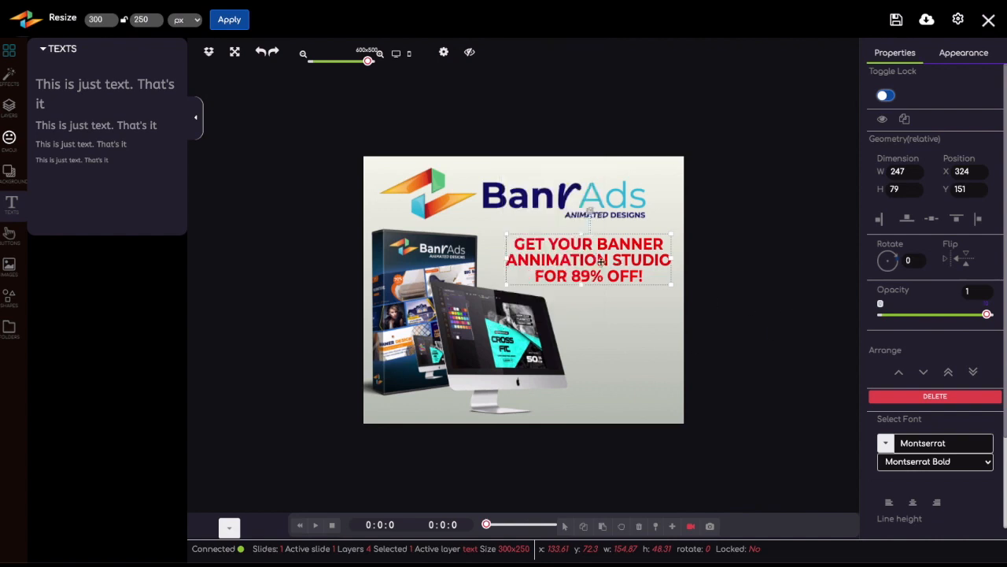
Expand the timeline and add a Typewriter lettering animation to the headline layer at its start.
left_click(230, 528)
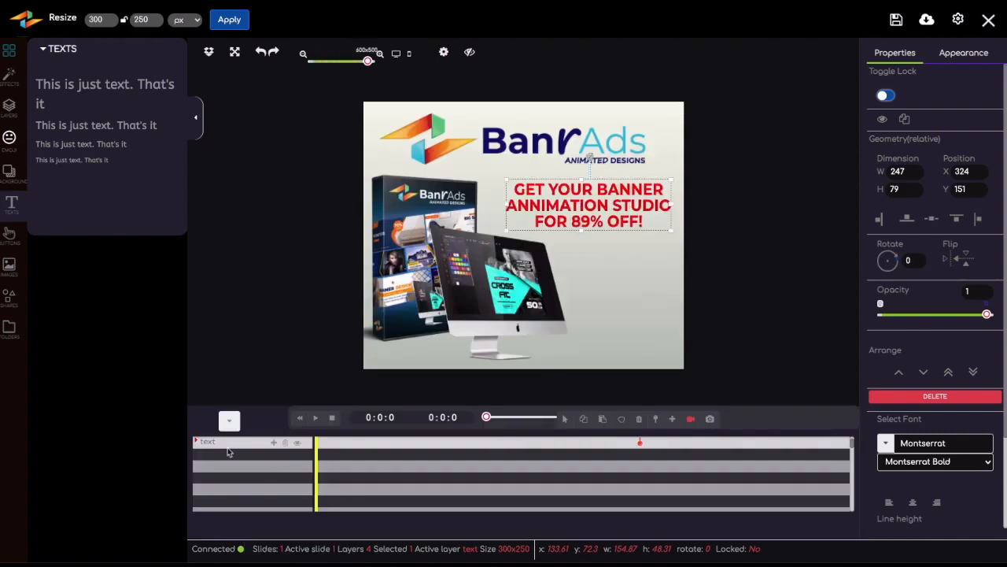
left_click(273, 443)
scroll(321, 401, "down", 3)
scroll(321, 401, "down", 5)
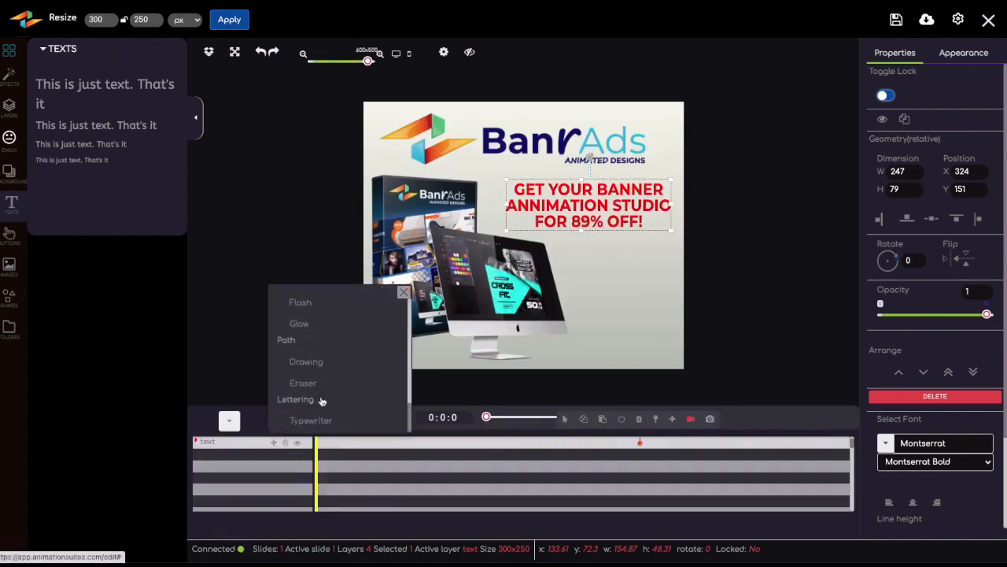
left_click(316, 421)
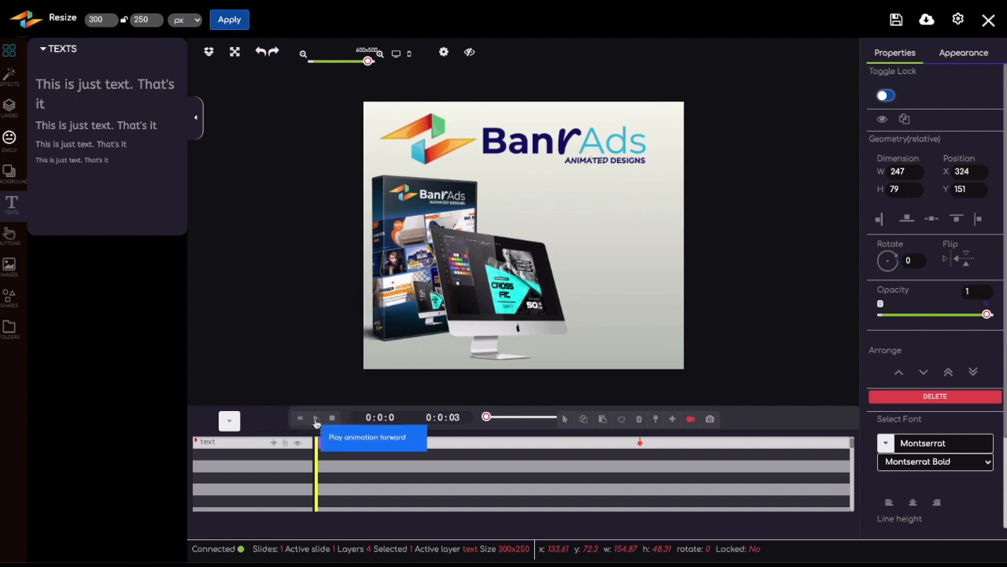
Add a Slide left transition to the product box image at the start of the timeline.
left_click(400, 218)
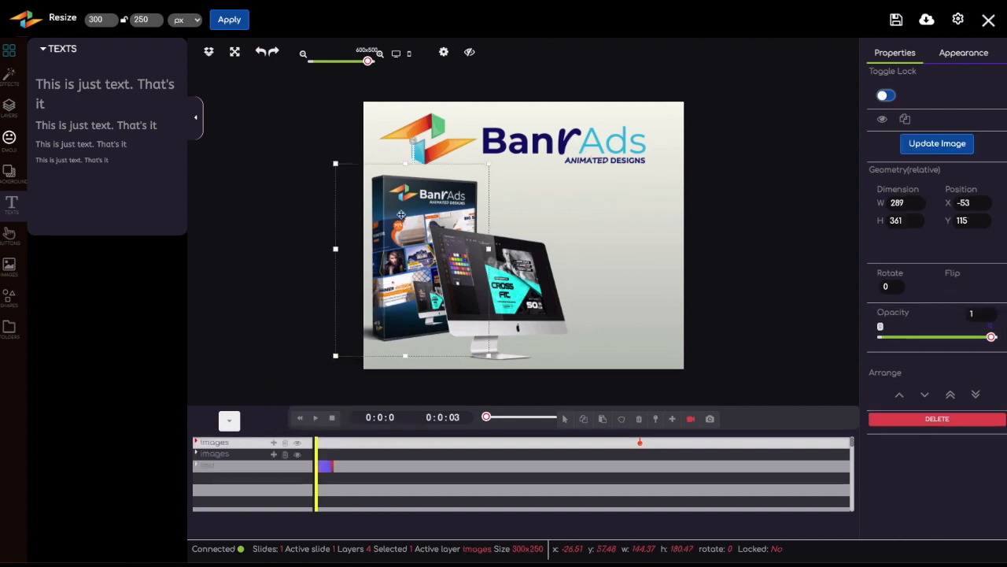
left_click(274, 442)
scroll(331, 342, "up", 5)
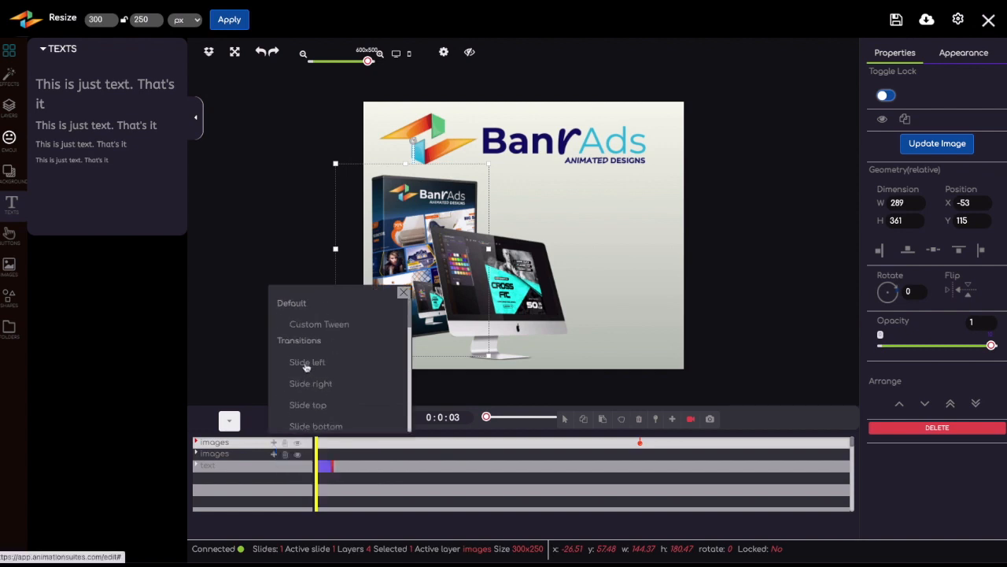
left_click(308, 363)
left_click(518, 206)
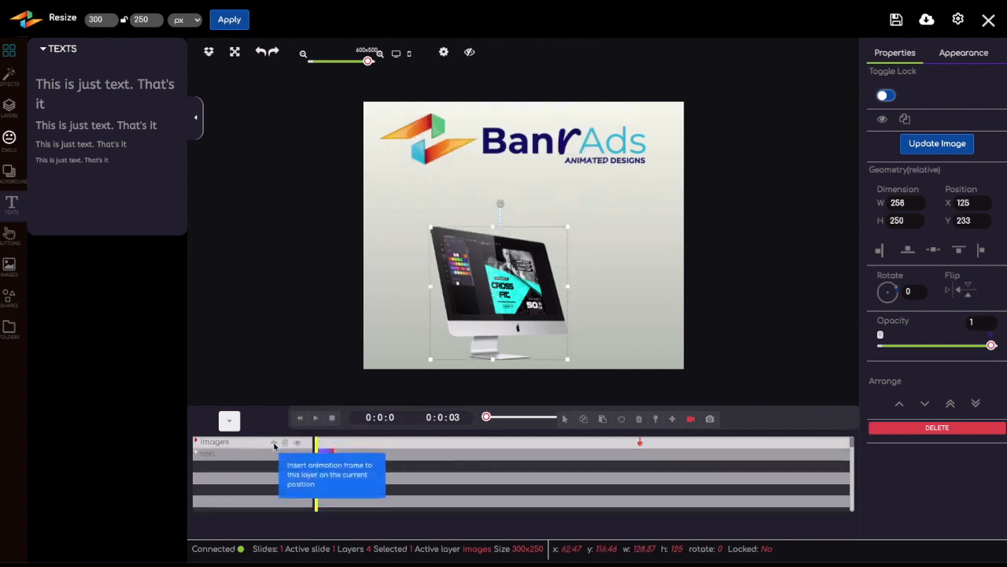
Insert an animation on the monitor image layer at the start of the timeline, leaving reverse play and opacity off.
left_click(275, 445)
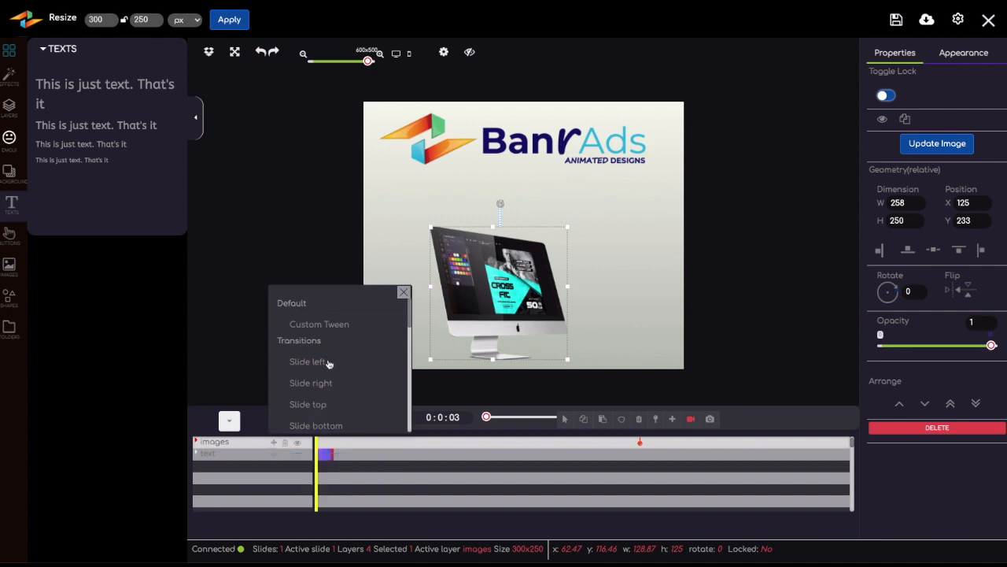
scroll(326, 381, "down", 1)
left_click(315, 402)
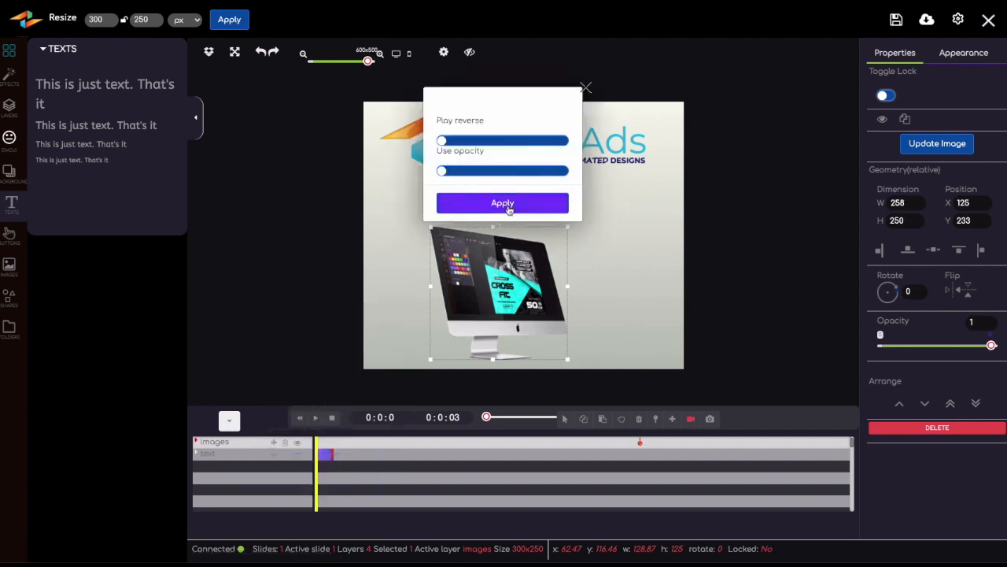